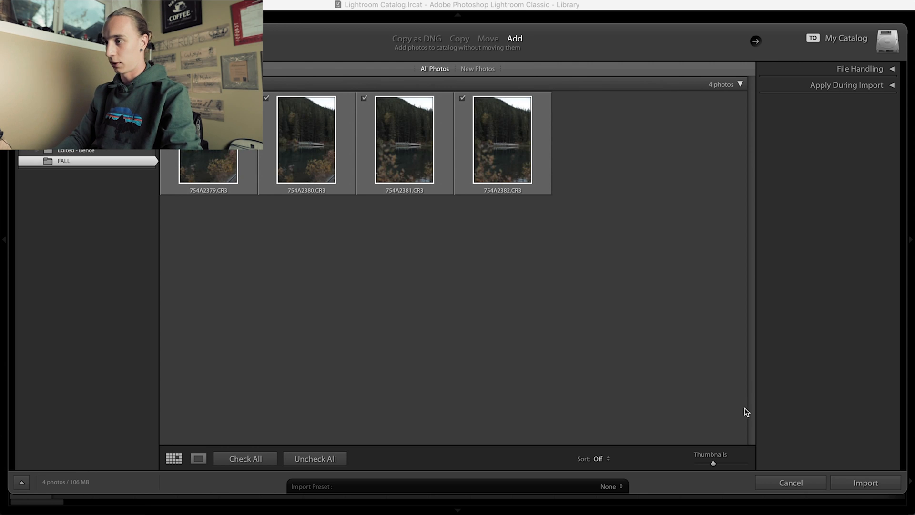
# - Import the four CR3 photos from the FALL folder and open the first one in the Develop module
pyautogui.click(839, 480)
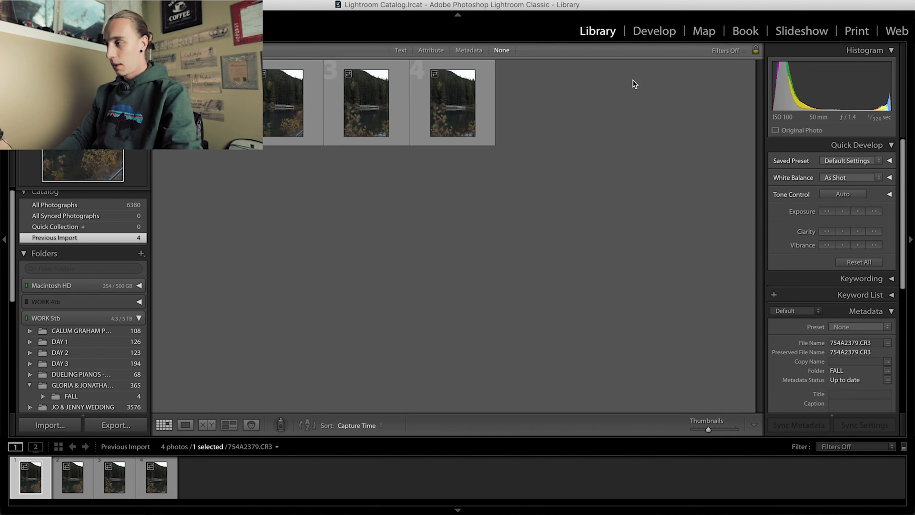
pyautogui.click(655, 33)
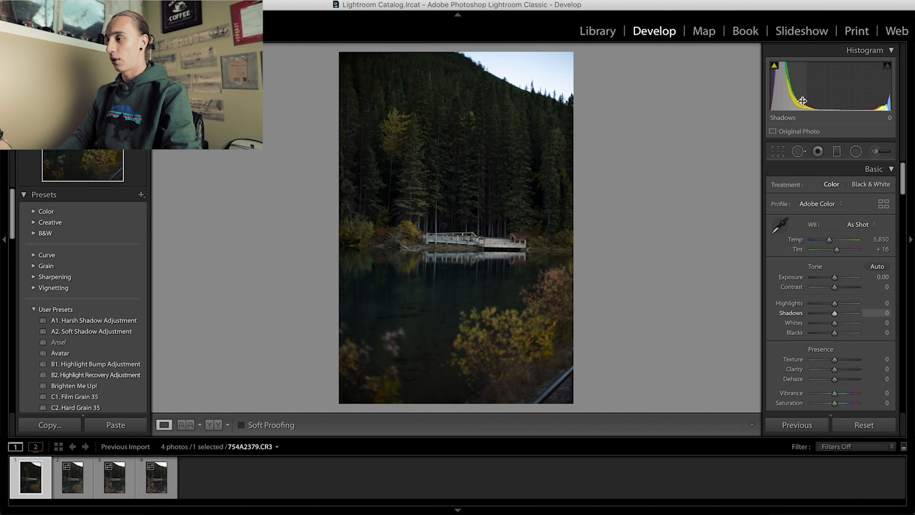
# - Adjust the photo's tone by setting Shadows to +100, Highlights to −100 and Exposure to +0.86
pyautogui.moveTo(801, 88); pyautogui.dragTo(848, 88)
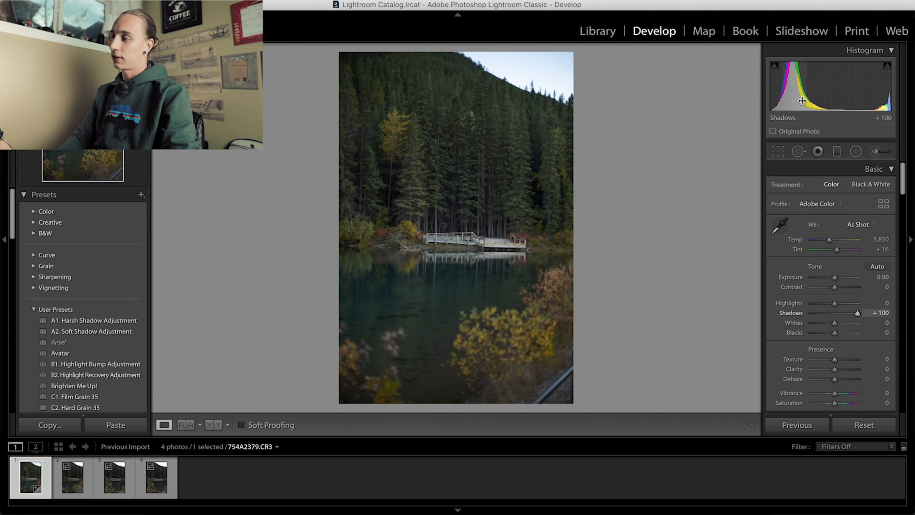
pyautogui.moveTo(862, 88); pyautogui.dragTo(815, 88)
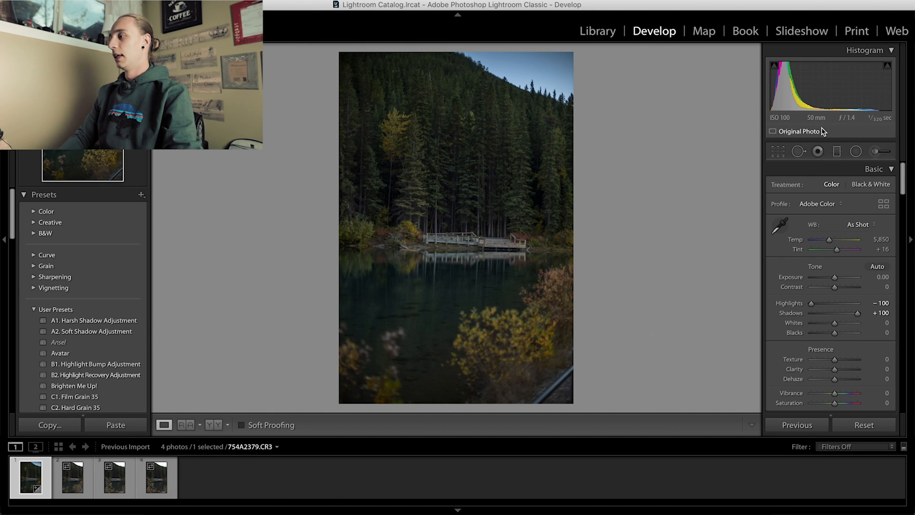
pyautogui.moveTo(820, 96); pyautogui.dragTo(834, 96)
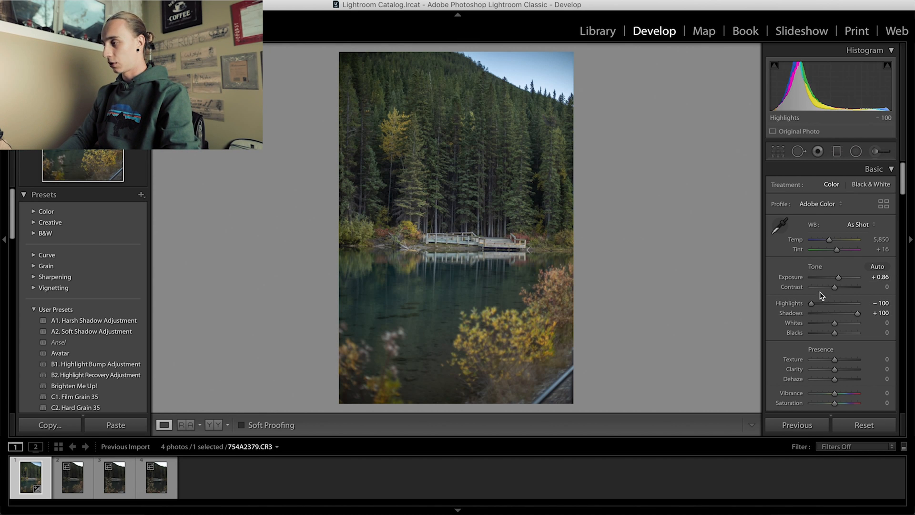
# - Set the crop aspect to 4 x 5 / 8 x 10 and straighten the photo to an angle of −2.23
pyautogui.click(778, 152)
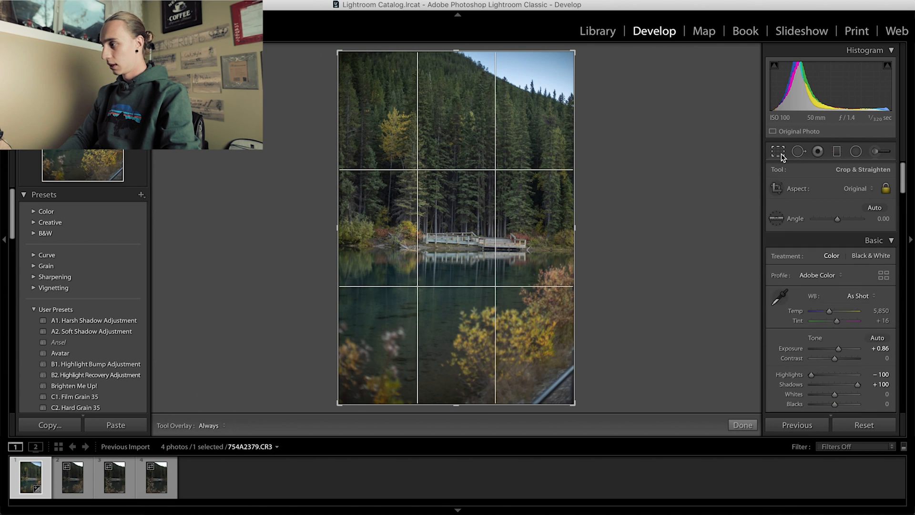
pyautogui.click(852, 189)
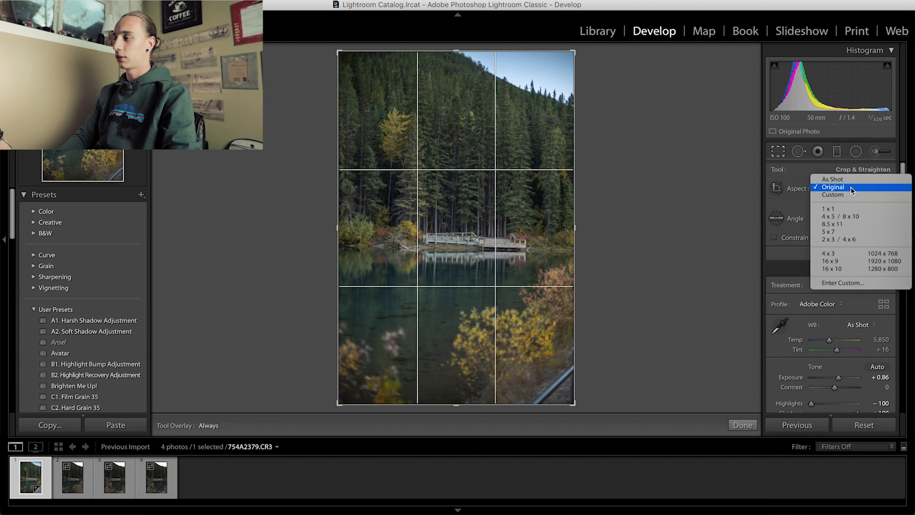
pyautogui.click(839, 218)
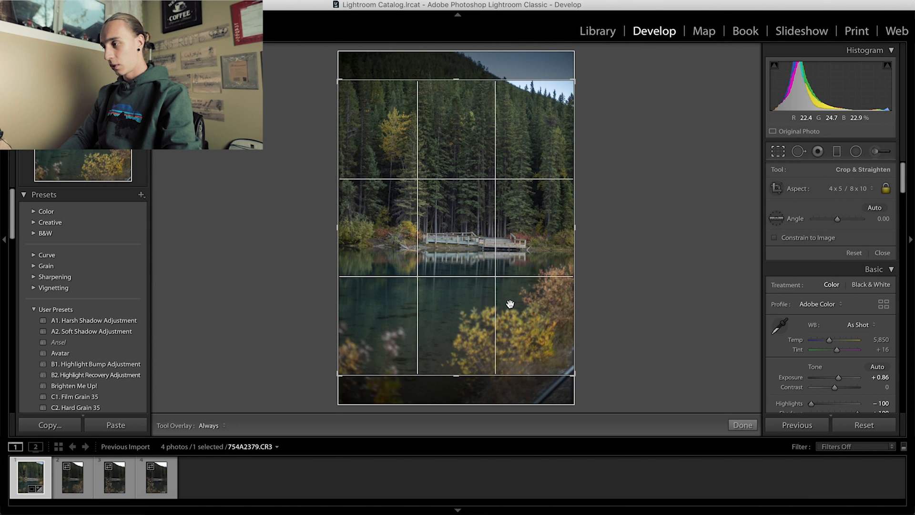
pyautogui.click(539, 383)
pyautogui.moveTo(539, 383); pyautogui.dragTo(547, 378)
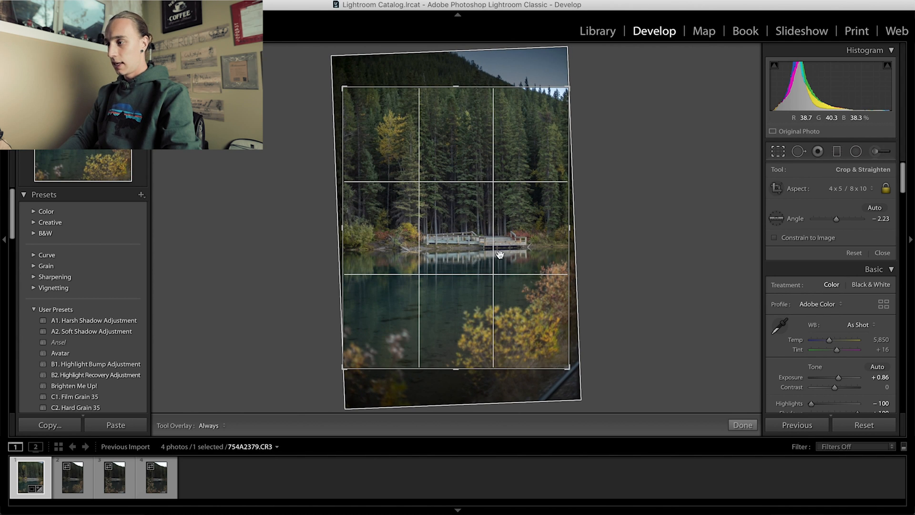
# - Tighten the crop around the dock, place the shoreline on the lower third gridline, and apply the crop
pyautogui.moveTo(346, 222); pyautogui.dragTo(361, 223)
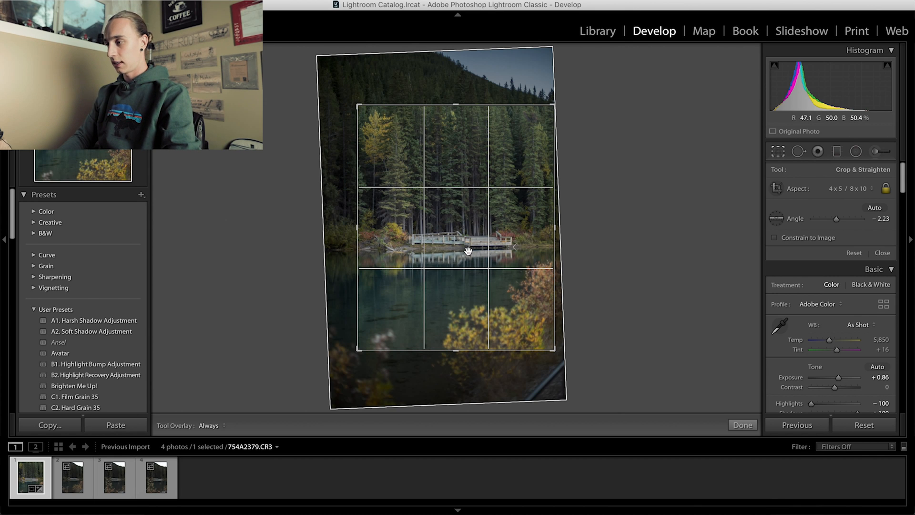
pyautogui.moveTo(468, 252); pyautogui.dragTo(468, 278)
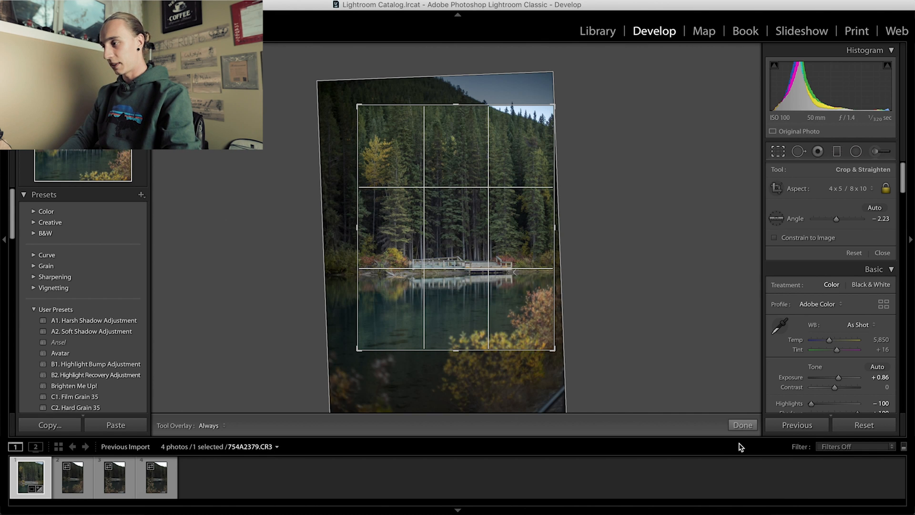
pyautogui.click(743, 425)
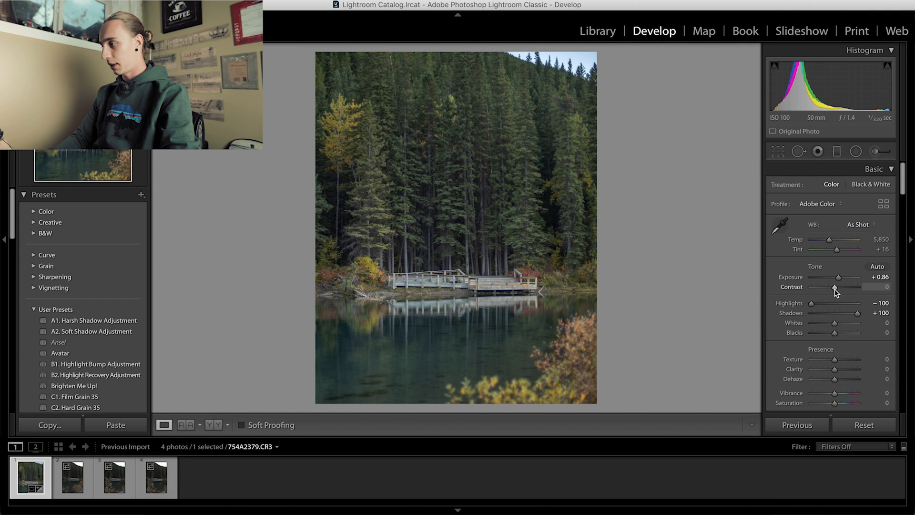
# - Set Contrast to +58 and compare the edit side by side with the original photo
pyautogui.moveTo(838, 289); pyautogui.dragTo(849, 291)
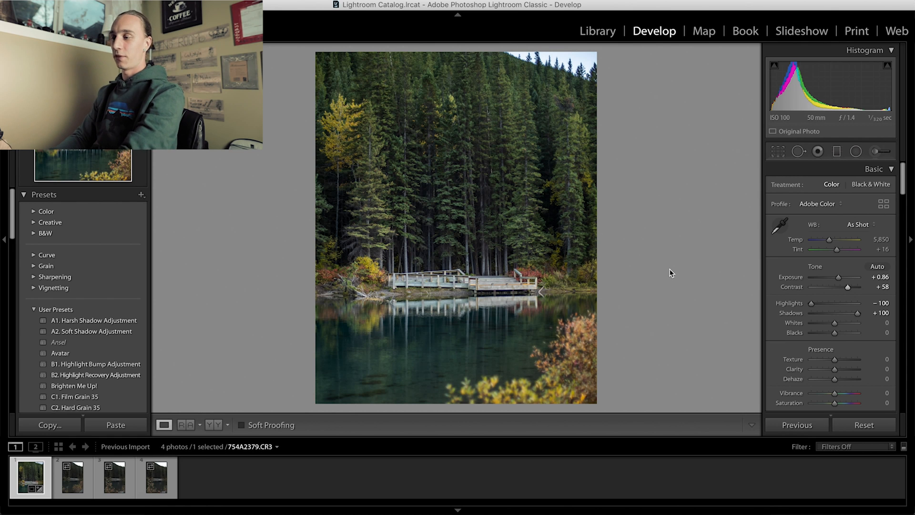
pyautogui.press('y')
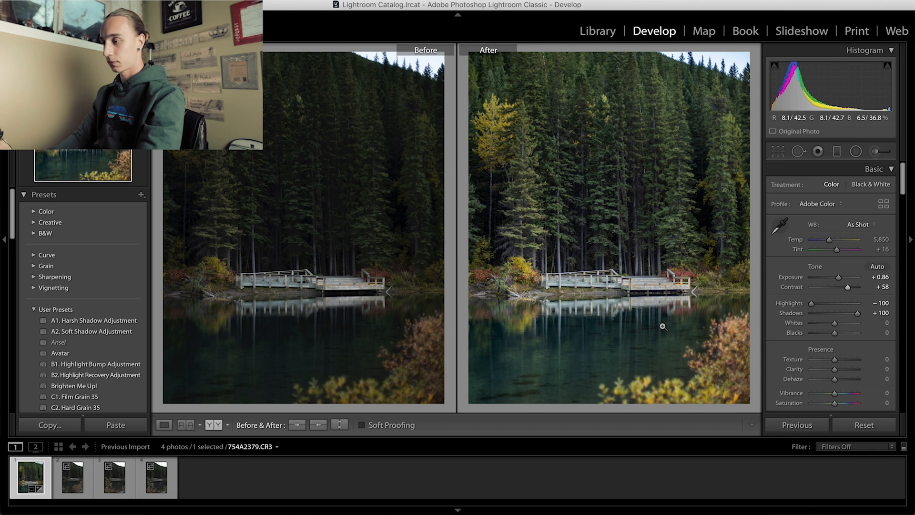
pyautogui.press('y')
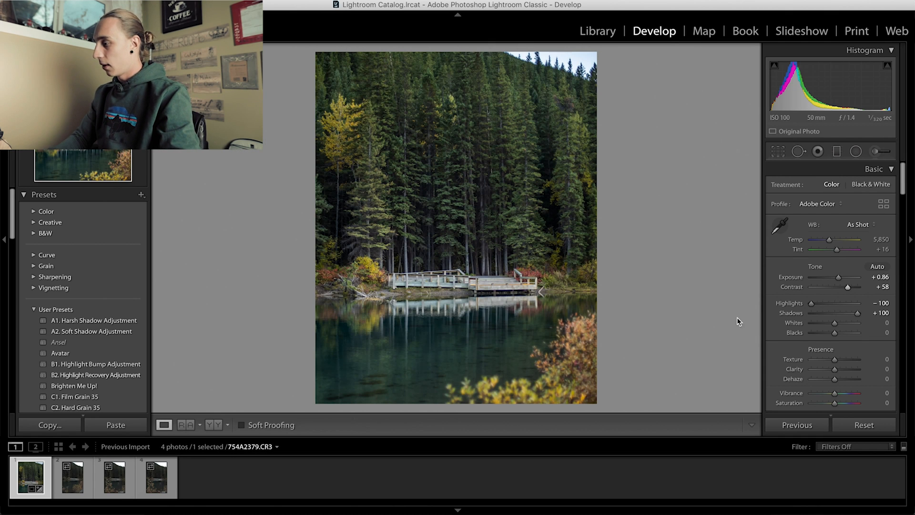
# - Set the presence adjustments to Vibrance −30, Clarity +30 and Dehaze +30
pyautogui.scroll(-1, 834, 355)
pyautogui.scroll(-3, 833, 355)
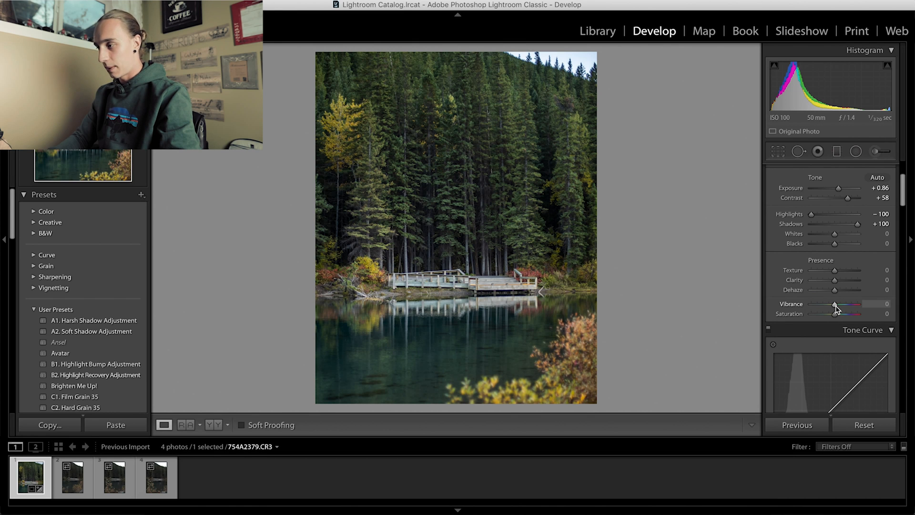
pyautogui.moveTo(836, 305); pyautogui.dragTo(828, 305)
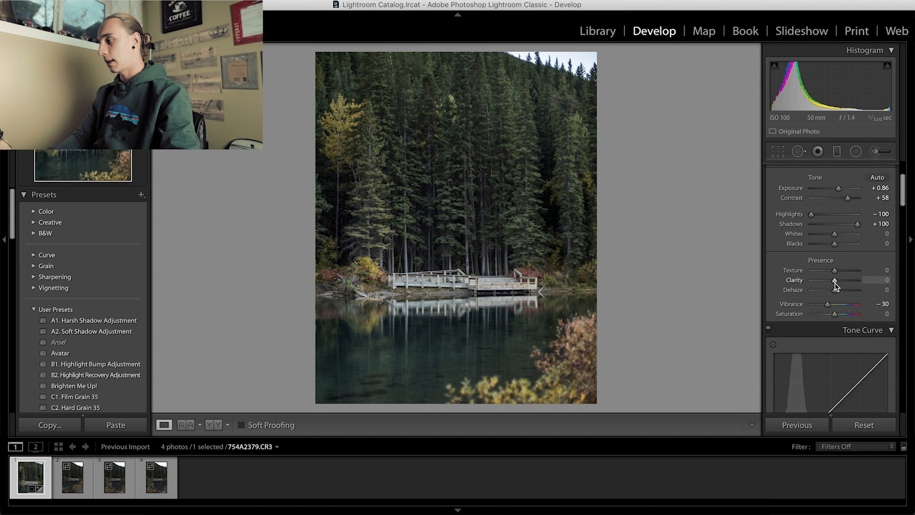
pyautogui.moveTo(837, 283); pyautogui.dragTo(842, 283)
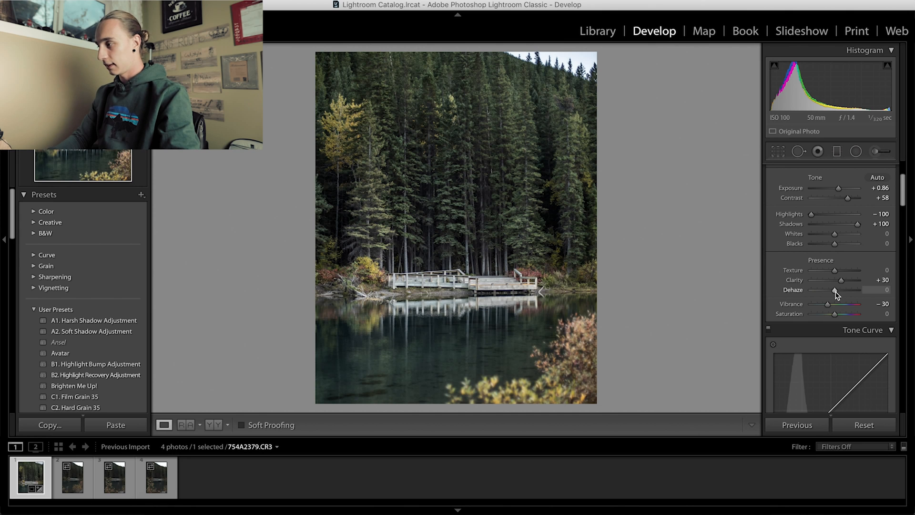
pyautogui.moveTo(837, 290); pyautogui.dragTo(841, 290)
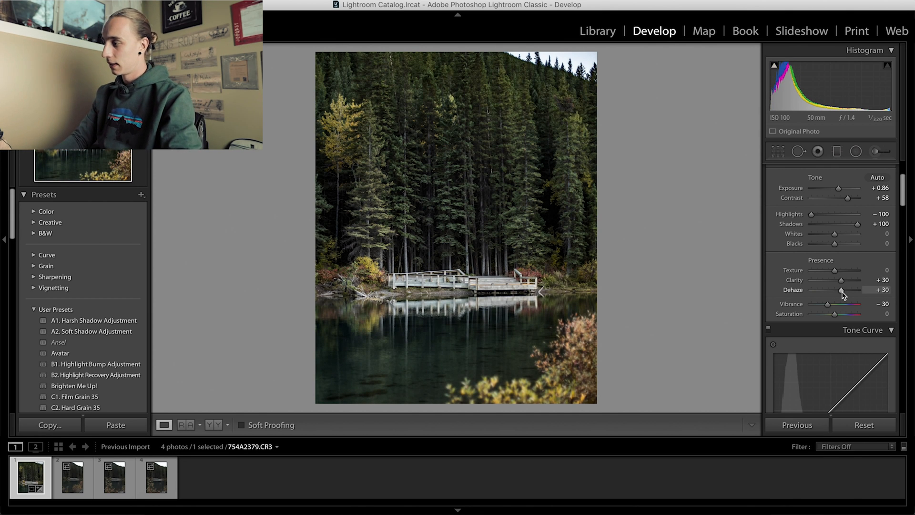
# - Shape a gentle S-shaped tone curve with Darks at −12 and Lights at +13
pyautogui.scroll(-5, 839, 325)
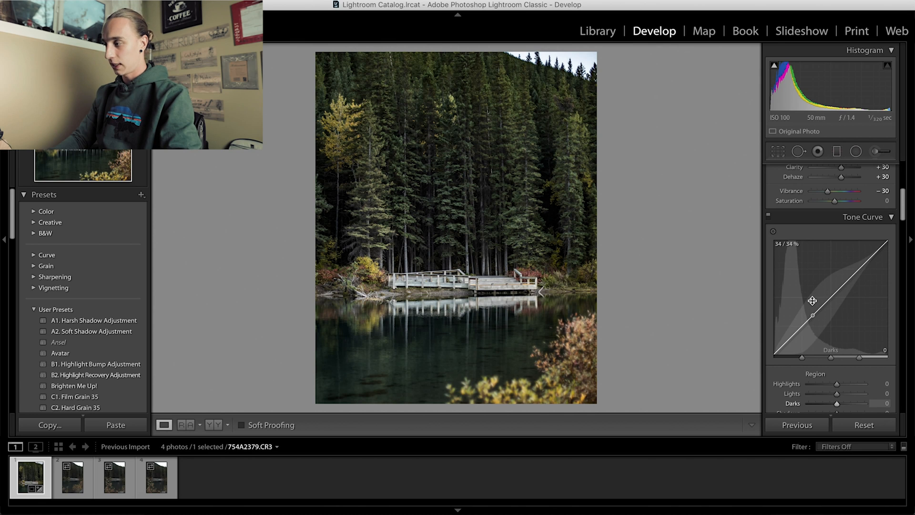
pyautogui.moveTo(812, 301); pyautogui.dragTo(812, 319)
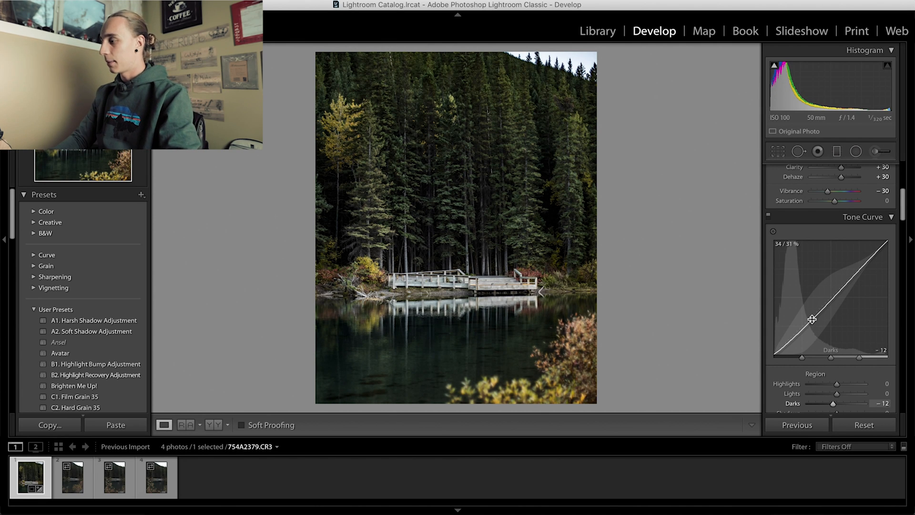
pyautogui.moveTo(847, 282); pyautogui.dragTo(847, 278)
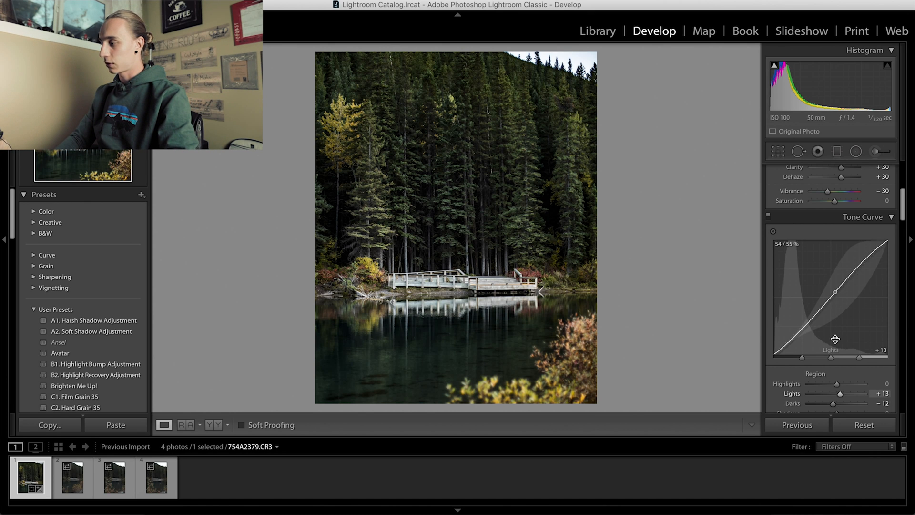
# - Shift the yellow foliage toward orange in the HSL color settings with Yellow Hue −84, Saturation +34 and Luminance +31
pyautogui.scroll(-5, 833, 339)
pyautogui.scroll(-6, 834, 341)
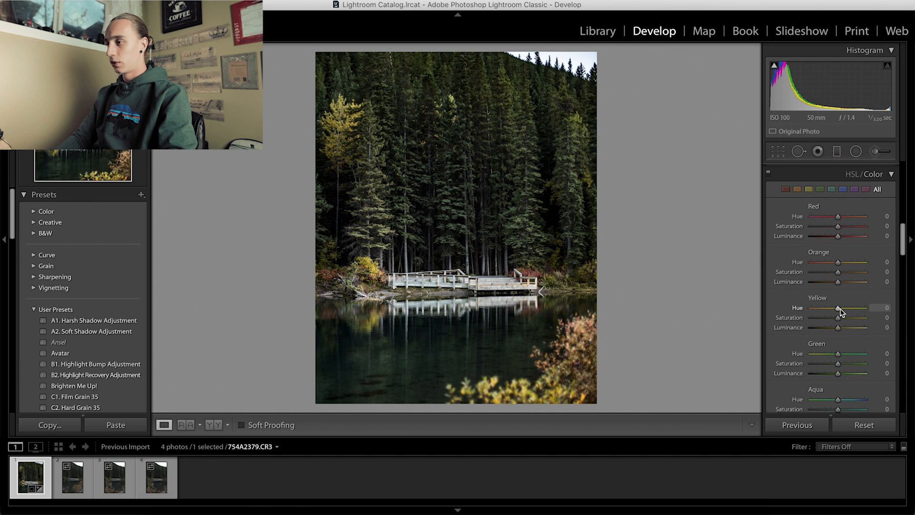
pyautogui.moveTo(838, 309); pyautogui.dragTo(818, 306)
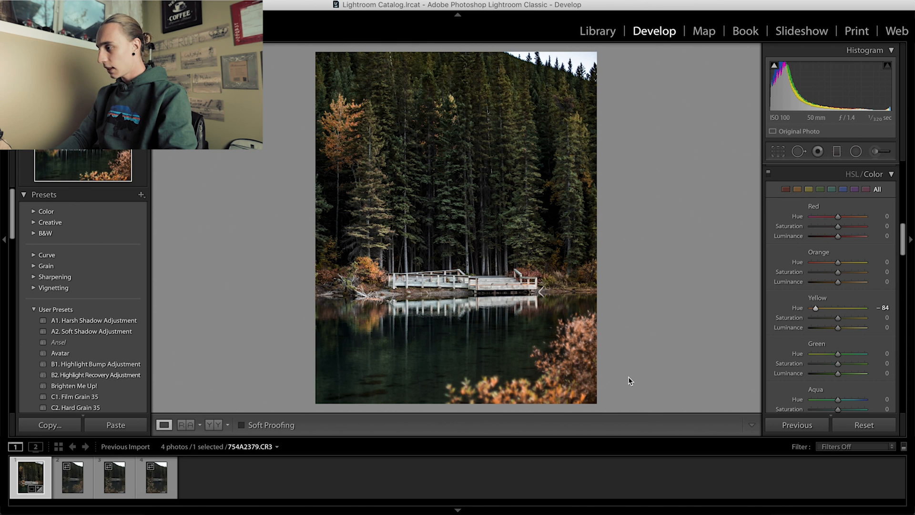
pyautogui.moveTo(839, 322); pyautogui.dragTo(848, 323)
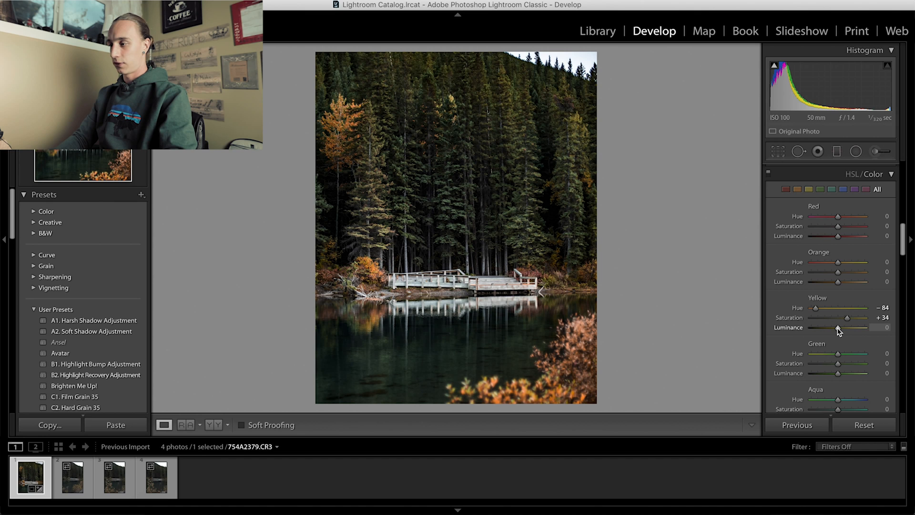
pyautogui.moveTo(838, 328)
pyautogui.mouseDown()
pyautogui.moveTo(826, 326)
pyautogui.moveTo(849, 327)
pyautogui.mouseUp()
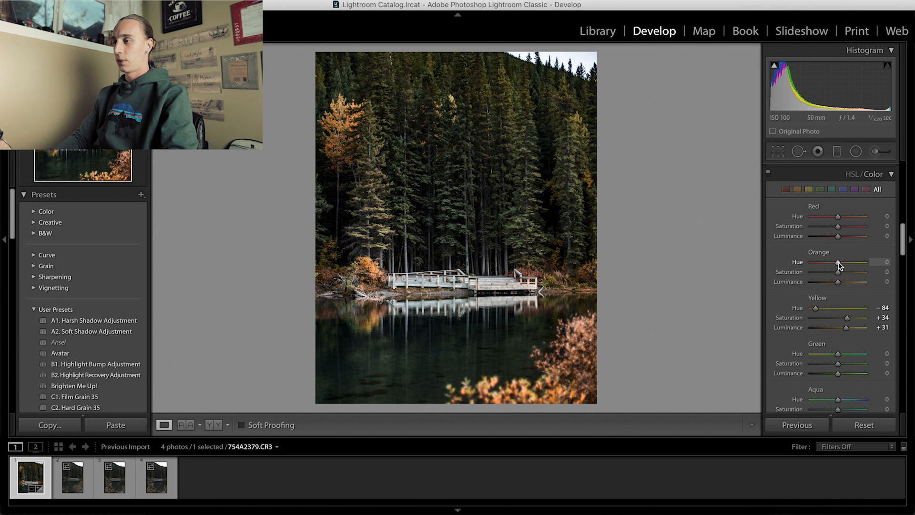
# - Try both directions for the Orange hue, then set Orange Hue to −28, Saturation to +72 and Luminance to −63
pyautogui.moveTo(839, 264); pyautogui.dragTo(876, 265)
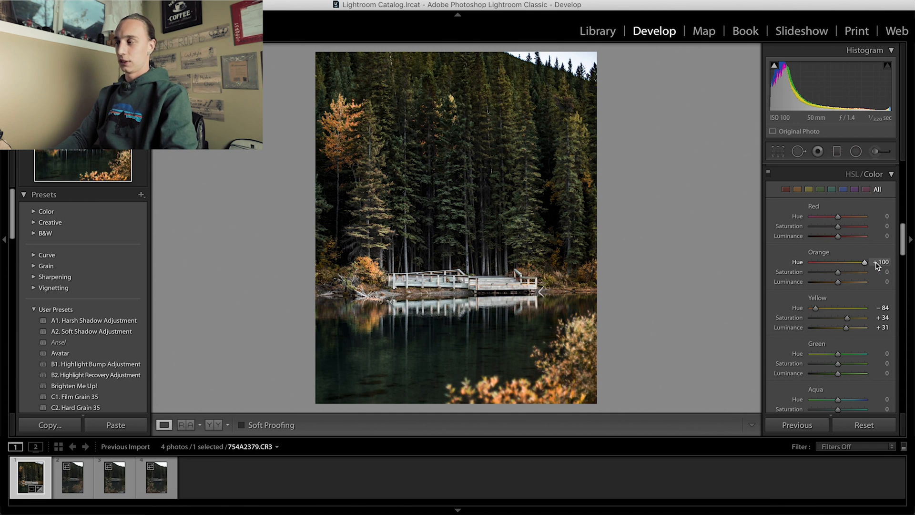
pyautogui.moveTo(877, 266); pyautogui.dragTo(818, 256)
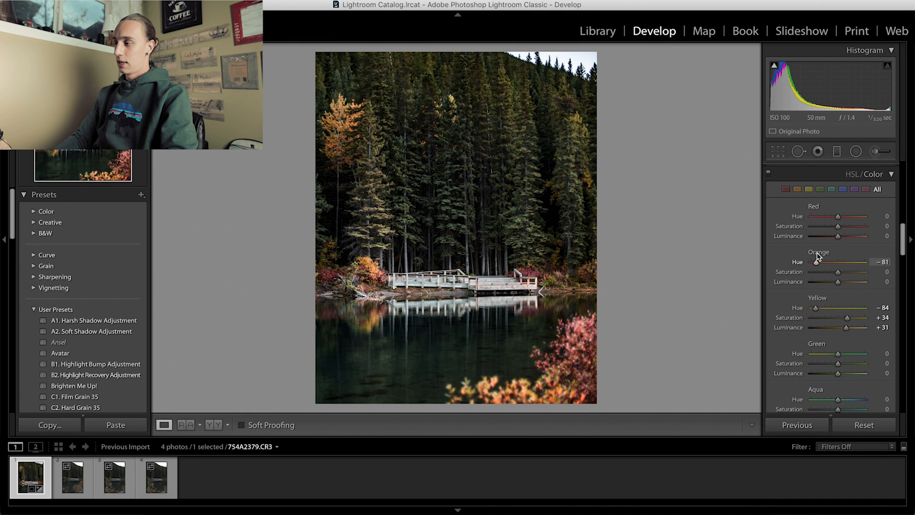
pyautogui.moveTo(818, 256); pyautogui.dragTo(832, 259)
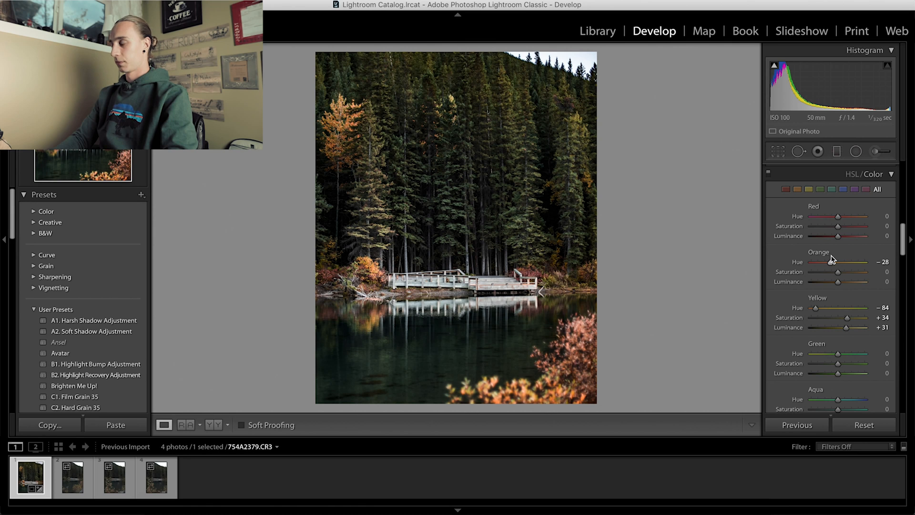
pyautogui.moveTo(839, 276); pyautogui.dragTo(857, 273)
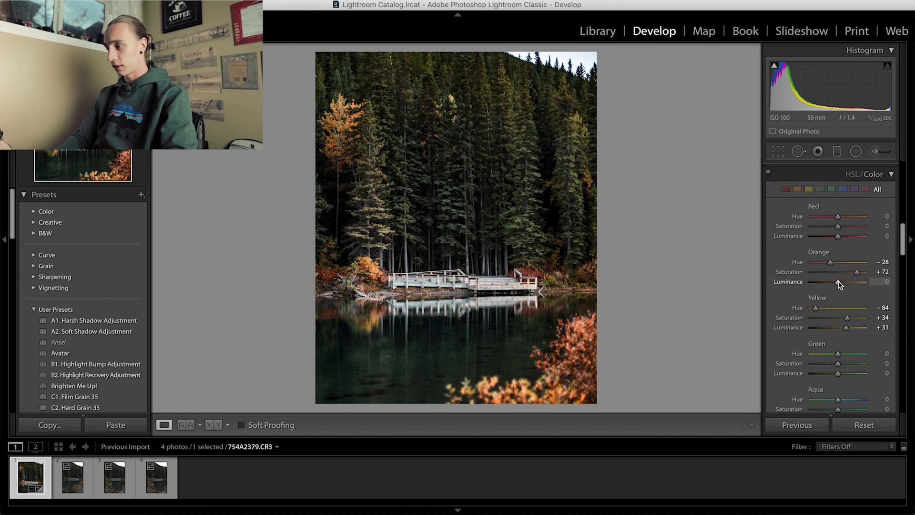
pyautogui.moveTo(839, 282); pyautogui.dragTo(822, 282)
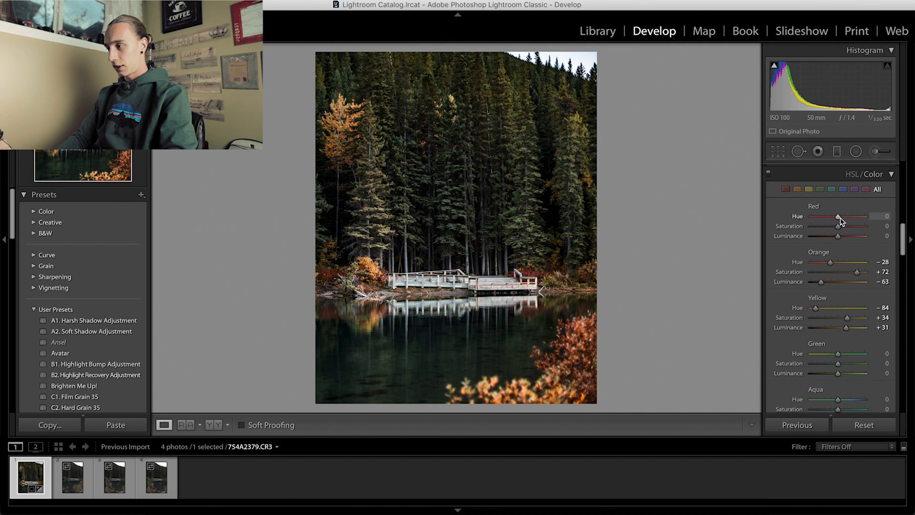
# - Try both extremes of the Red hue, then set Red Hue to −58 and raise Red Saturation to +83
pyautogui.moveTo(838, 217); pyautogui.dragTo(803, 213)
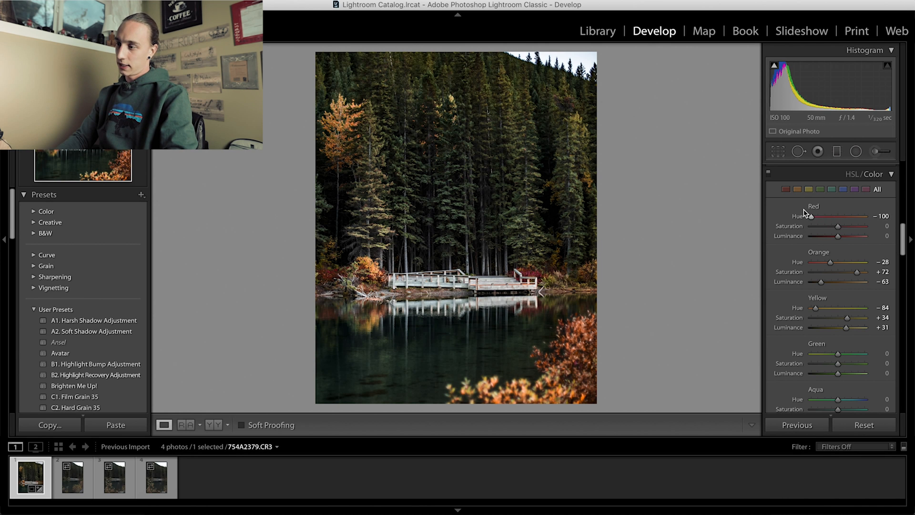
pyautogui.click(522, 268)
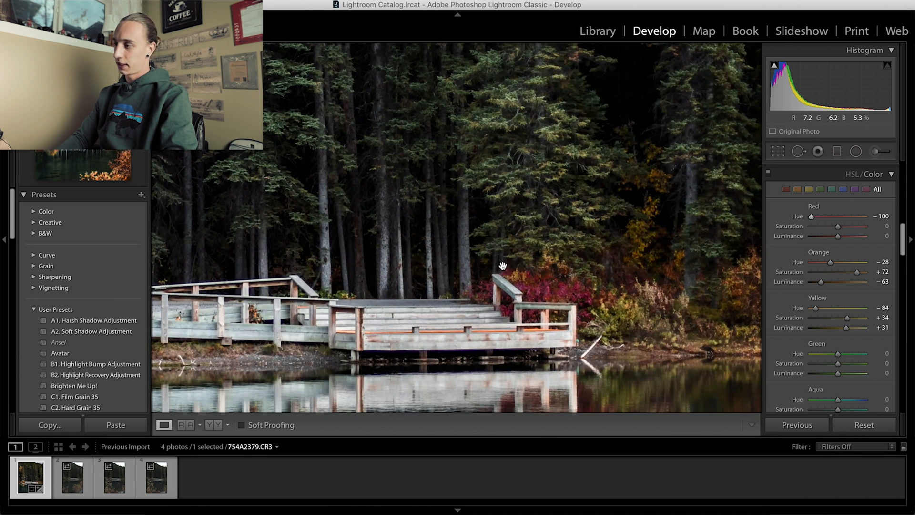
pyautogui.click(526, 290)
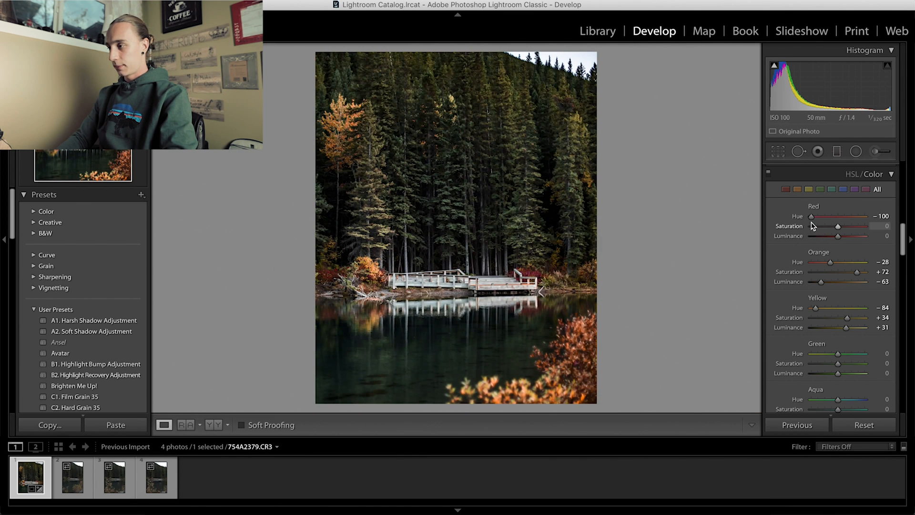
pyautogui.moveTo(811, 217); pyautogui.dragTo(875, 214)
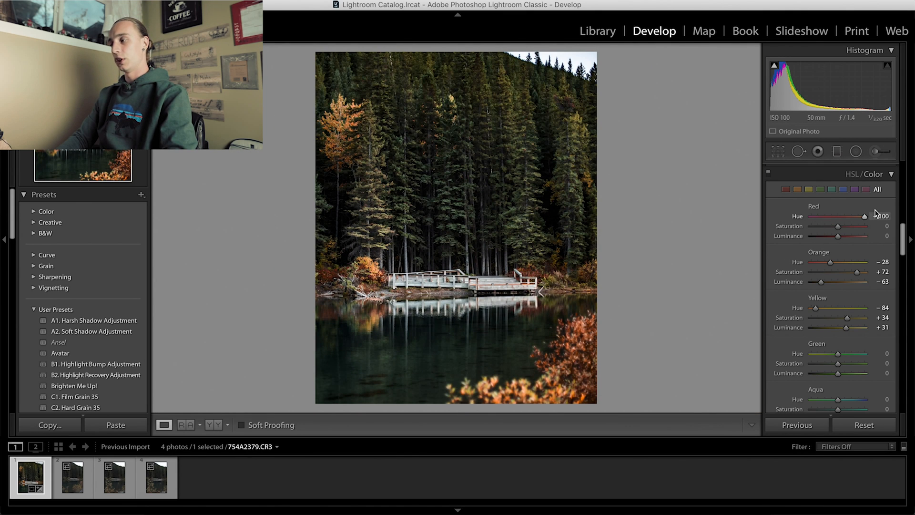
pyautogui.moveTo(876, 213); pyautogui.dragTo(860, 227)
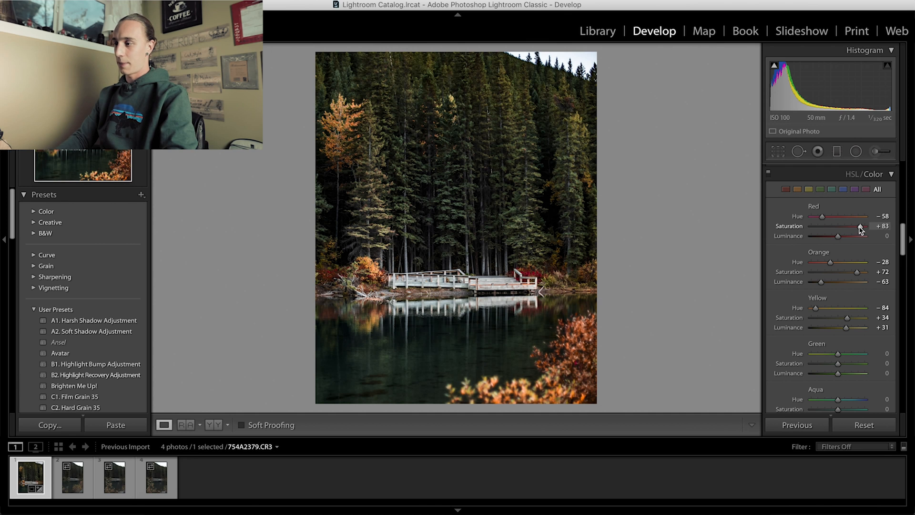
# - Check the red bushes beside the dock up close and set Red Saturation to +53 and Luminance to +40
pyautogui.click(585, 254)
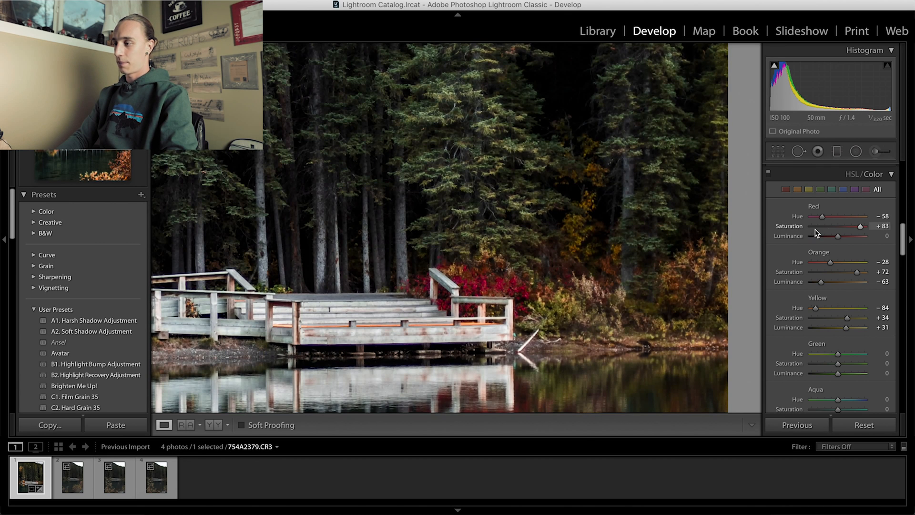
pyautogui.moveTo(861, 228)
pyautogui.mouseDown()
pyautogui.moveTo(823, 228)
pyautogui.moveTo(853, 228)
pyautogui.mouseUp()
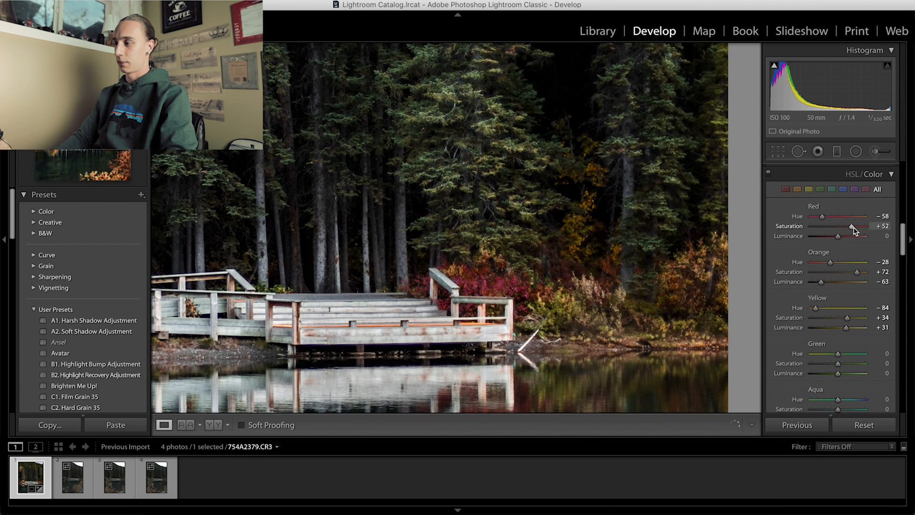
pyautogui.click(592, 249)
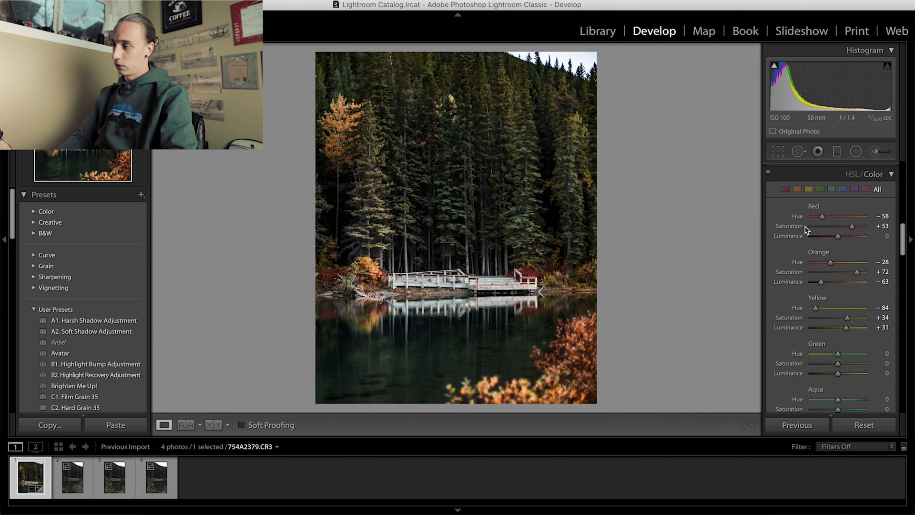
pyautogui.moveTo(838, 236)
pyautogui.mouseDown()
pyautogui.moveTo(816, 237)
pyautogui.moveTo(875, 238)
pyautogui.moveTo(854, 236)
pyautogui.mouseUp()
# - Mute and warm the green trees with Green Hue −87, Saturation −34 and Luminance −28
pyautogui.scroll(-2, 835, 317)
pyautogui.scroll(-1, 835, 317)
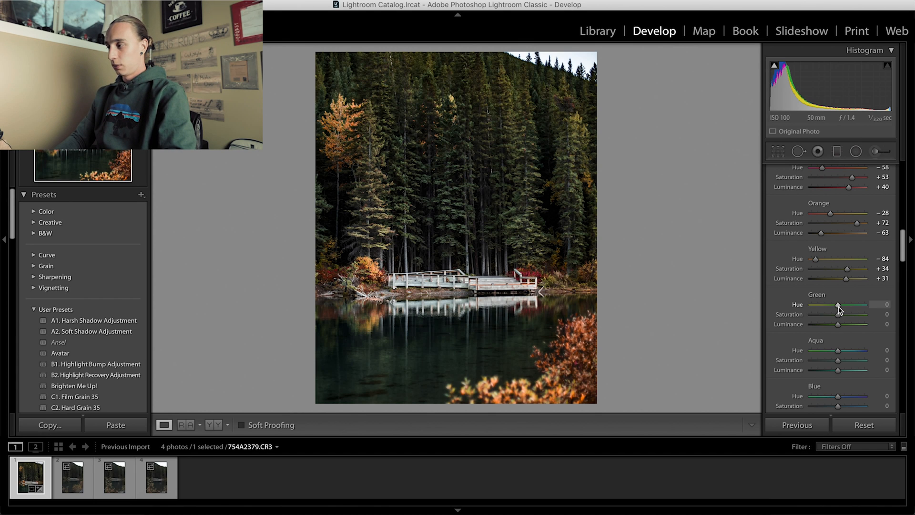
pyautogui.moveTo(838, 308); pyautogui.dragTo(816, 305)
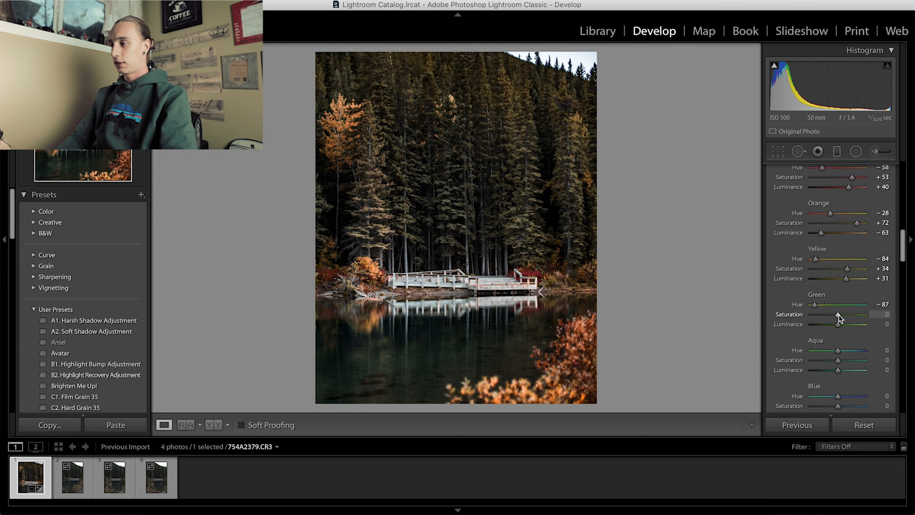
pyautogui.moveTo(839, 316)
pyautogui.mouseDown()
pyautogui.moveTo(873, 319)
pyautogui.moveTo(804, 315)
pyautogui.moveTo(866, 330)
pyautogui.moveTo(814, 324)
pyautogui.moveTo(832, 328)
pyautogui.mouseUp()
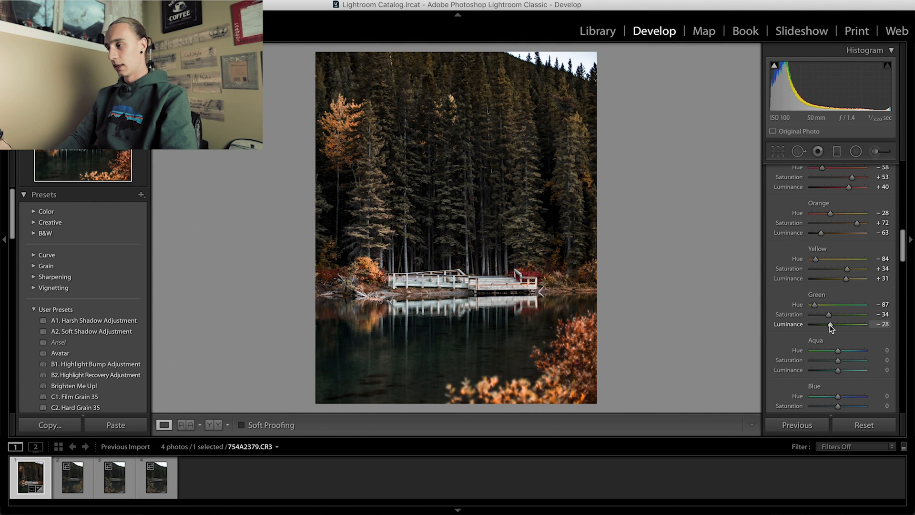
# - Strengthen the water's teal with Aqua Saturation +100 and Luminance +77, try Aqua Hue at −100, then set it to +6
pyautogui.scroll(-4, 837, 363)
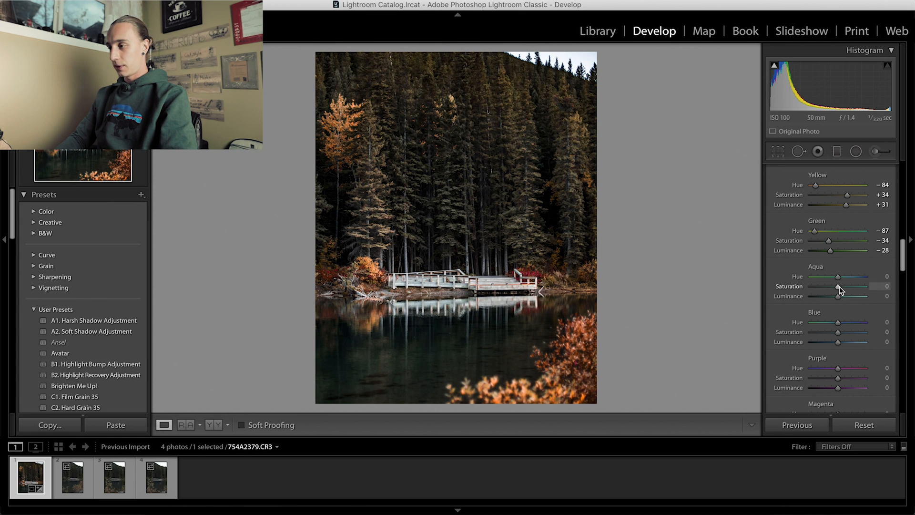
pyautogui.moveTo(840, 289); pyautogui.dragTo(880, 288)
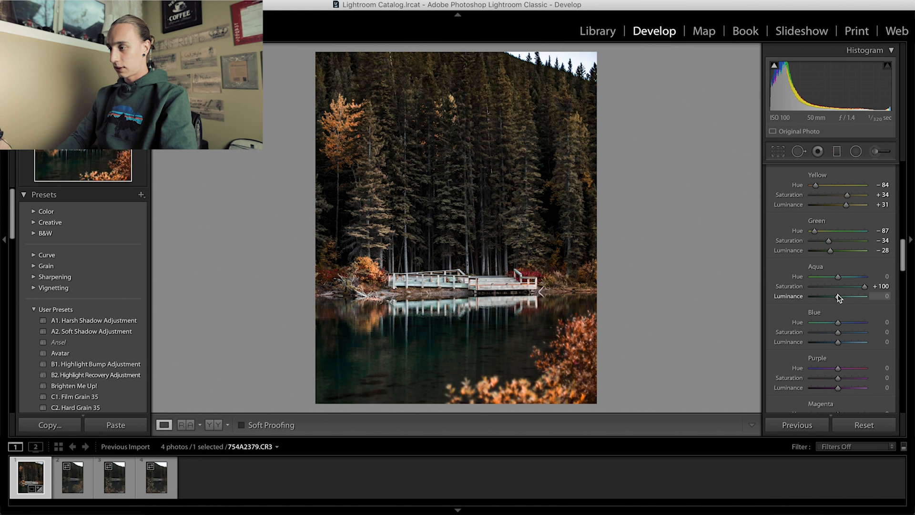
pyautogui.moveTo(886, 296); pyautogui.dragTo(860, 305)
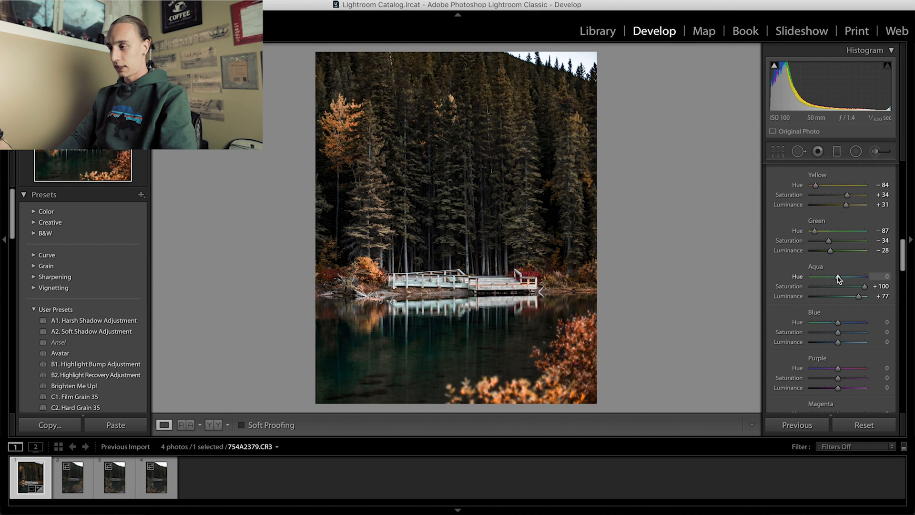
pyautogui.moveTo(839, 279); pyautogui.dragTo(799, 270)
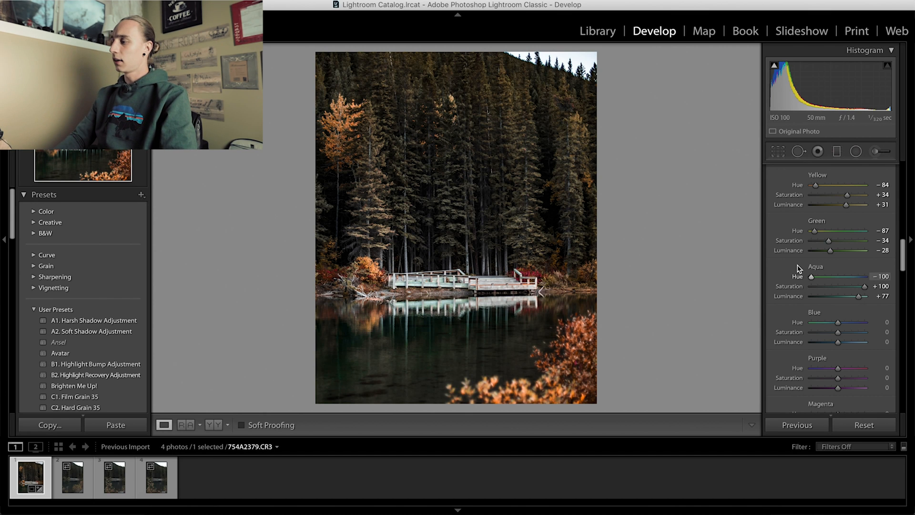
pyautogui.moveTo(799, 268); pyautogui.dragTo(840, 264)
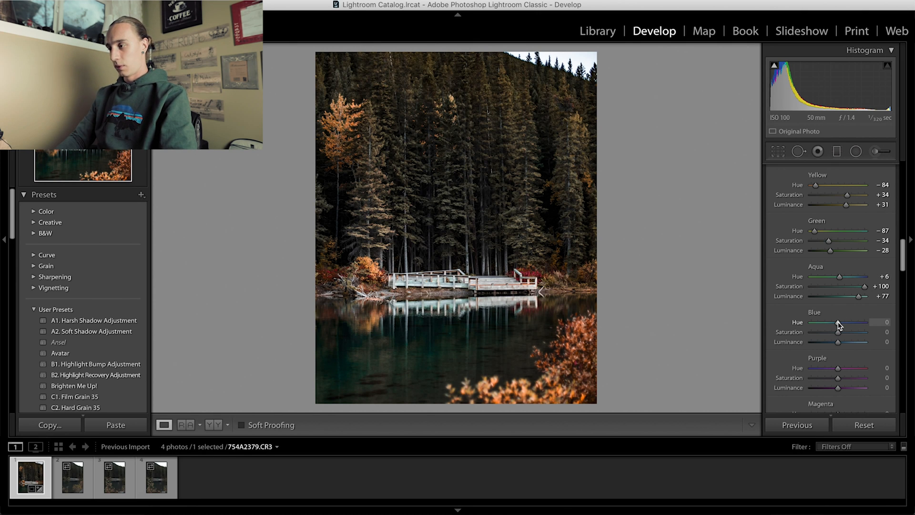
# - Set Blue Hue to −11, test full Blue Saturation on the dock, then set Blue Saturation and Luminance to −100
pyautogui.moveTo(839, 324)
pyautogui.mouseDown()
pyautogui.moveTo(868, 322)
pyautogui.moveTo(809, 319)
pyautogui.moveTo(844, 323)
pyautogui.moveTo(835, 324)
pyautogui.mouseUp()
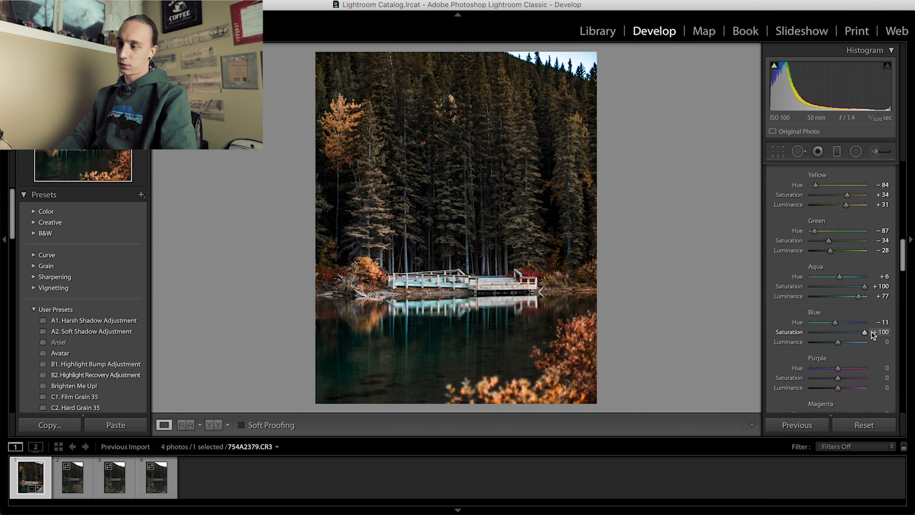
pyautogui.click(482, 319)
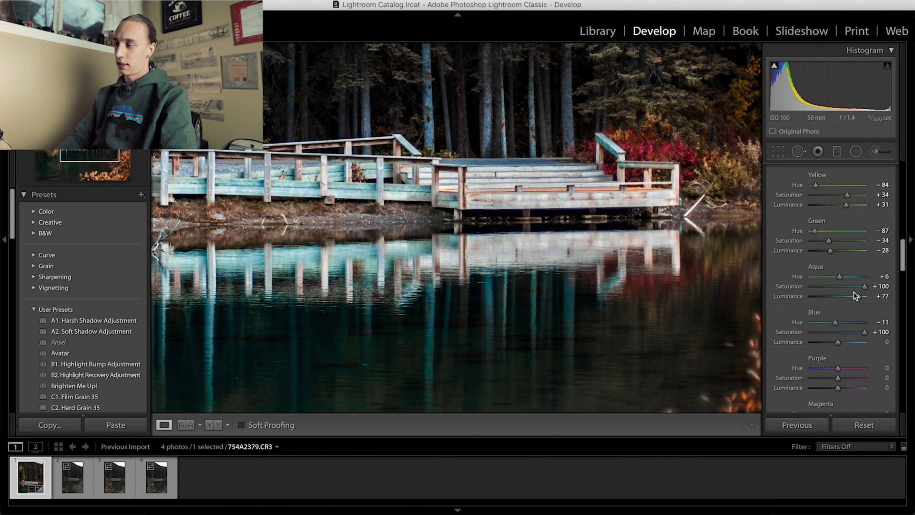
pyautogui.moveTo(864, 334); pyautogui.dragTo(810, 332)
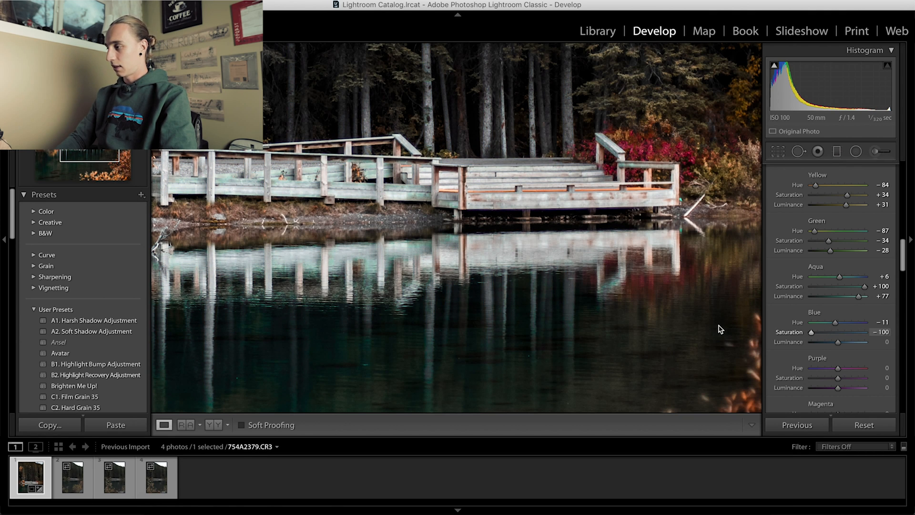
pyautogui.scroll(-2, 794, 347)
pyautogui.moveTo(838, 312); pyautogui.dragTo(801, 311)
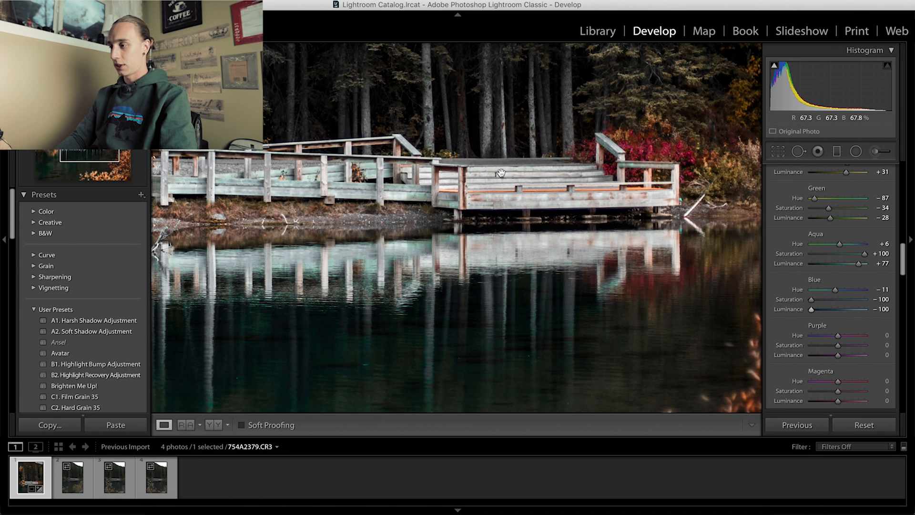
pyautogui.click(455, 203)
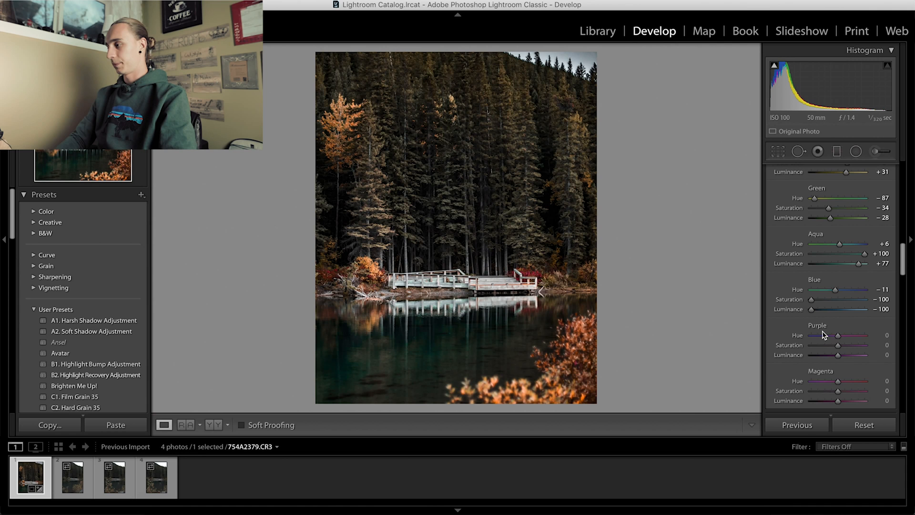
# - Split-tone the highlights with Hue 17 and Saturation 32, and check the warm tint on the dock up close
pyautogui.scroll(-8, 831, 339)
pyautogui.scroll(-1, 833, 343)
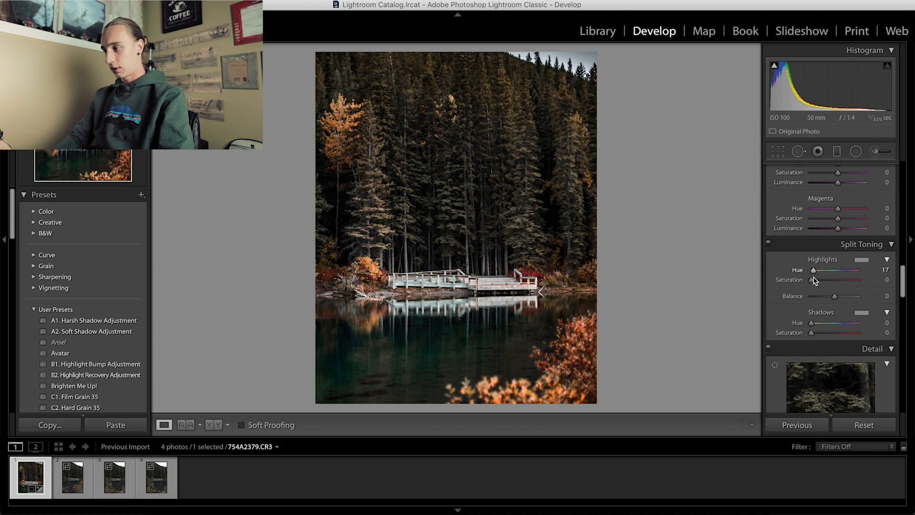
pyautogui.moveTo(820, 283); pyautogui.dragTo(828, 283)
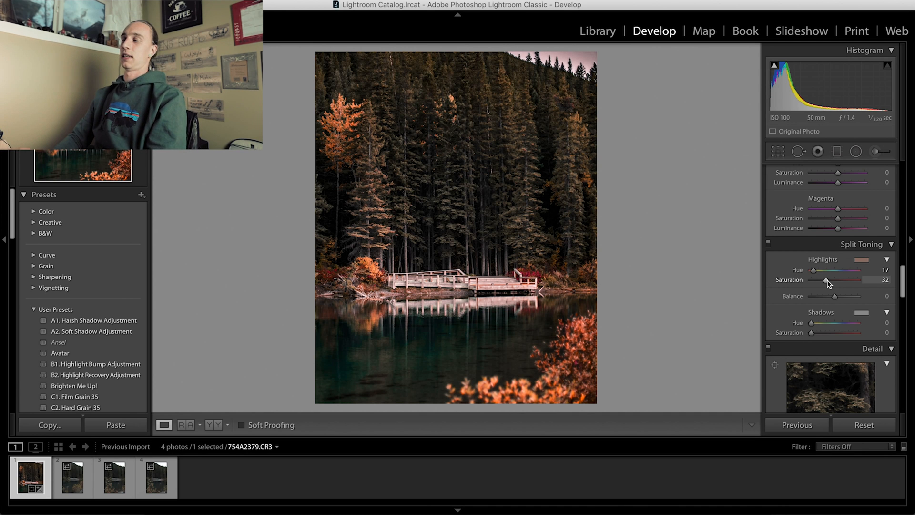
pyautogui.click(492, 293)
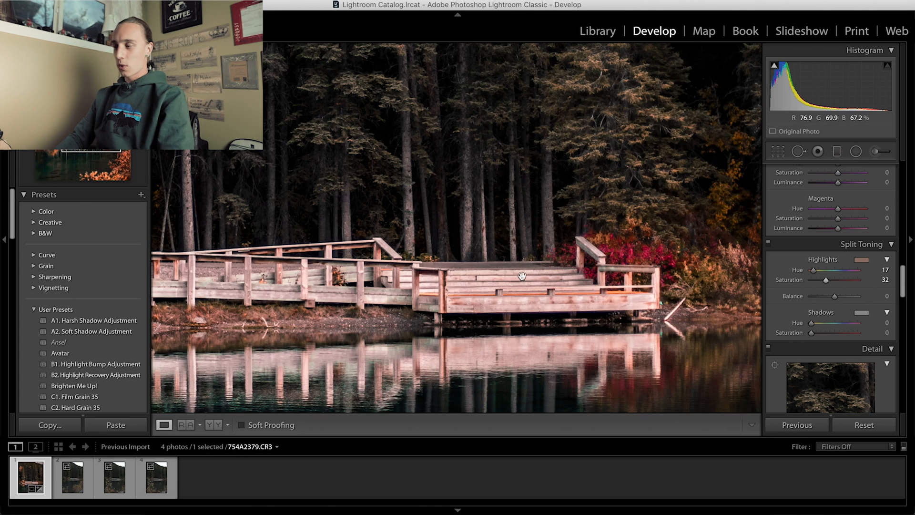
pyautogui.click(519, 276)
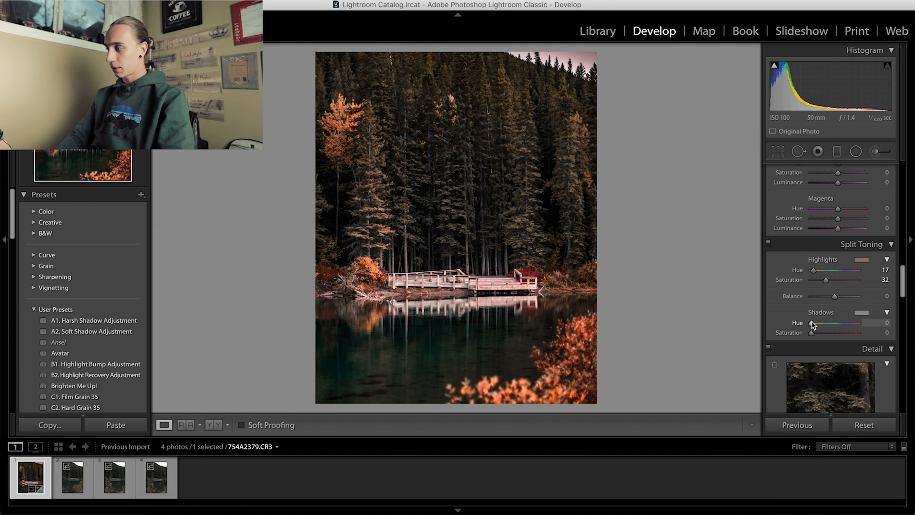
# - Split-tone the shadows teal with Hue 182 and Saturation 28, and set the split toning Balance to +43
pyautogui.moveTo(816, 324); pyautogui.dragTo(833, 325)
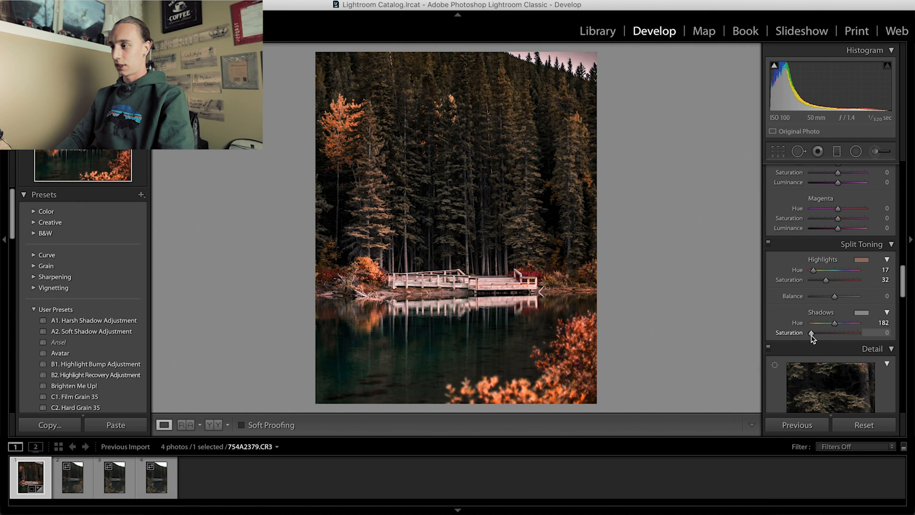
pyautogui.moveTo(814, 338); pyautogui.dragTo(826, 339)
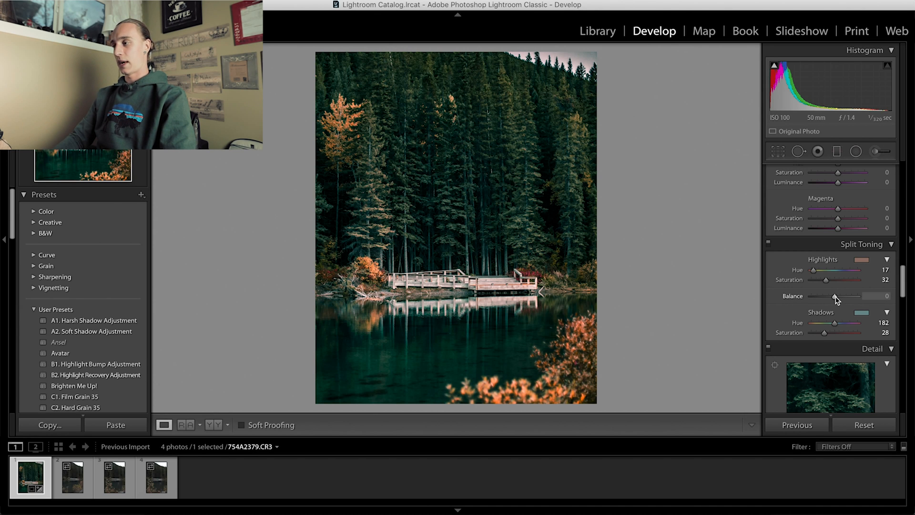
pyautogui.moveTo(835, 298)
pyautogui.mouseDown()
pyautogui.moveTo(855, 299)
pyautogui.moveTo(821, 297)
pyautogui.moveTo(838, 300)
pyautogui.mouseUp()
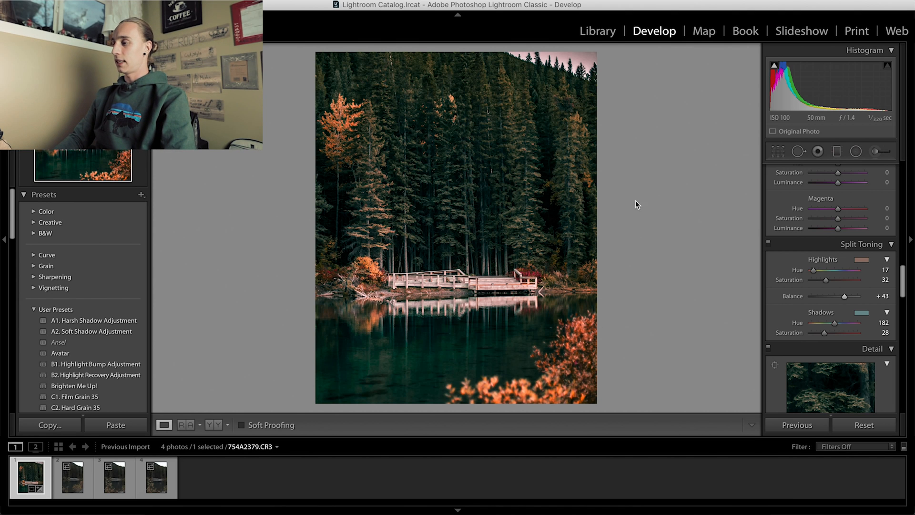
# - Try cooler and warmer white balance temperatures for the photo, then set Temp to 6,076
pyautogui.scroll(5, 845, 267)
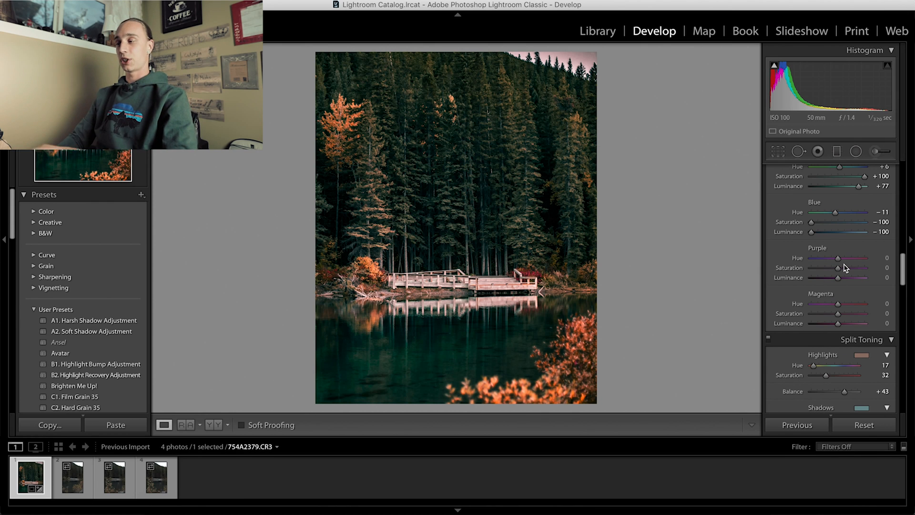
pyautogui.scroll(-1, 844, 268)
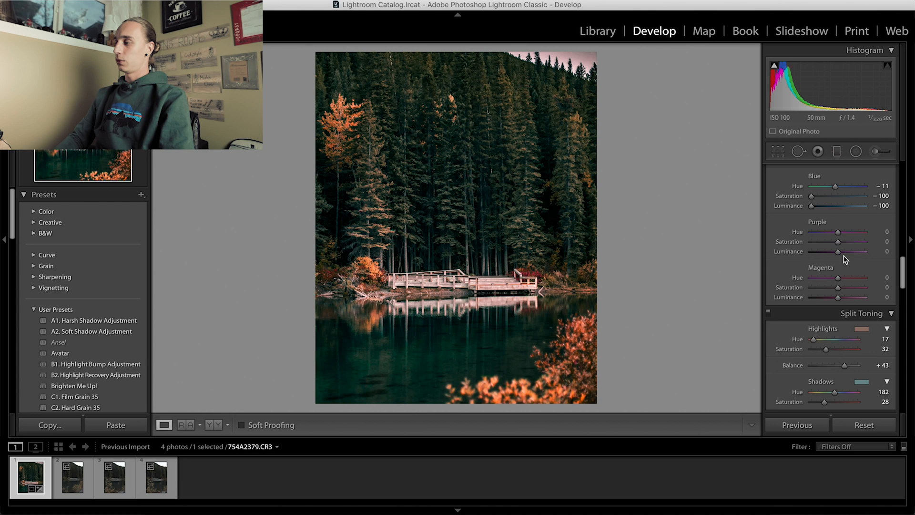
pyautogui.scroll(20, 833, 225)
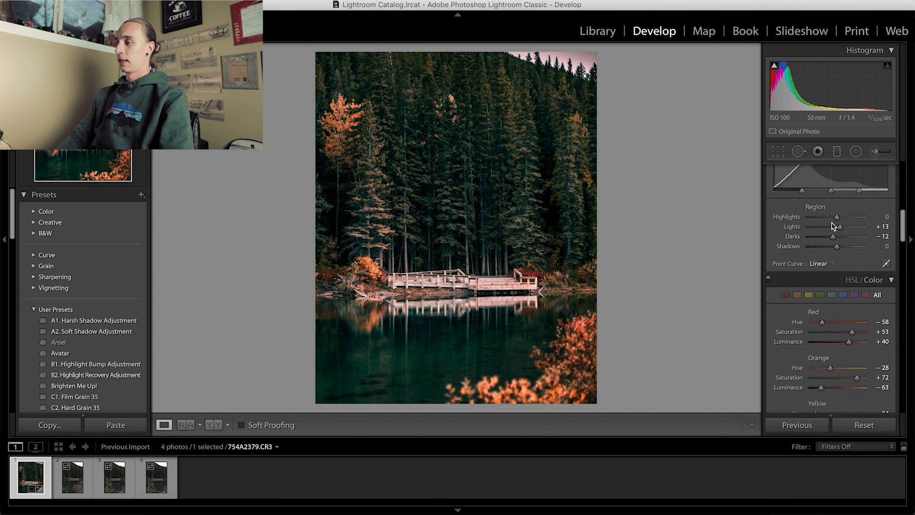
pyautogui.scroll(10, 833, 226)
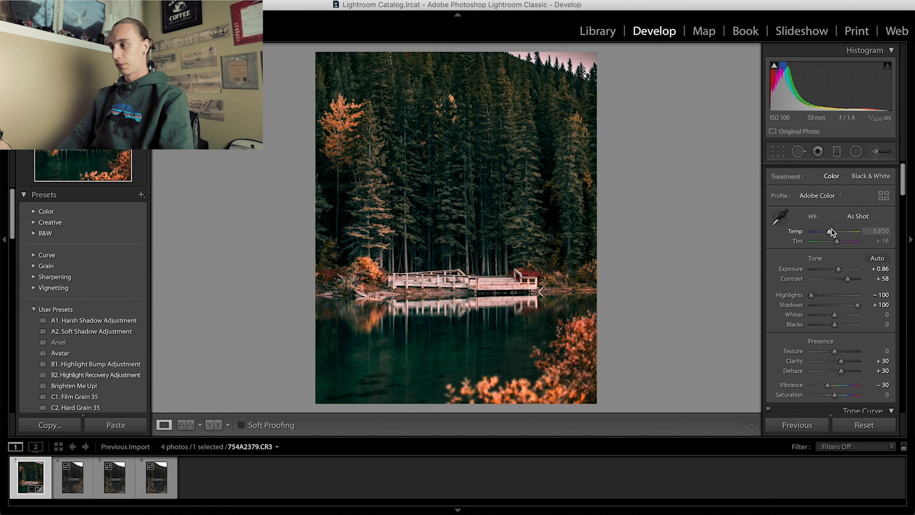
pyautogui.moveTo(829, 233); pyautogui.dragTo(826, 233)
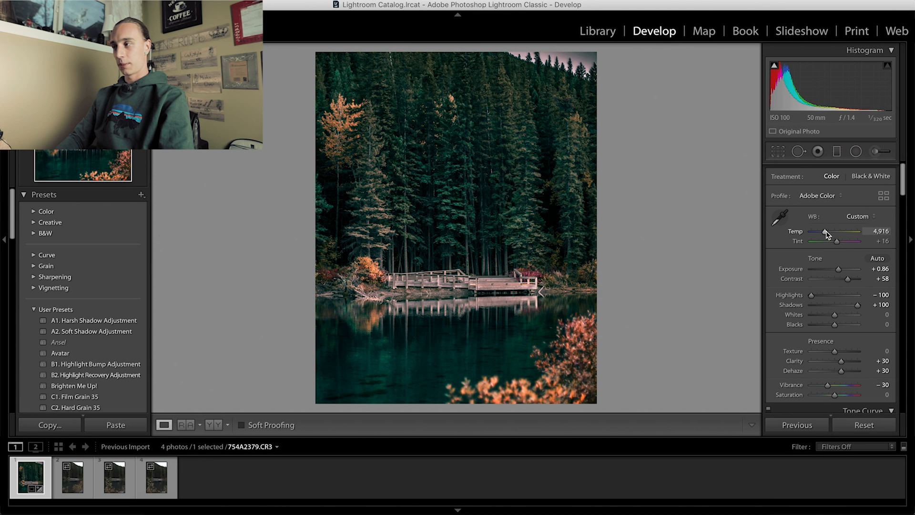
pyautogui.moveTo(826, 233); pyautogui.dragTo(835, 234)
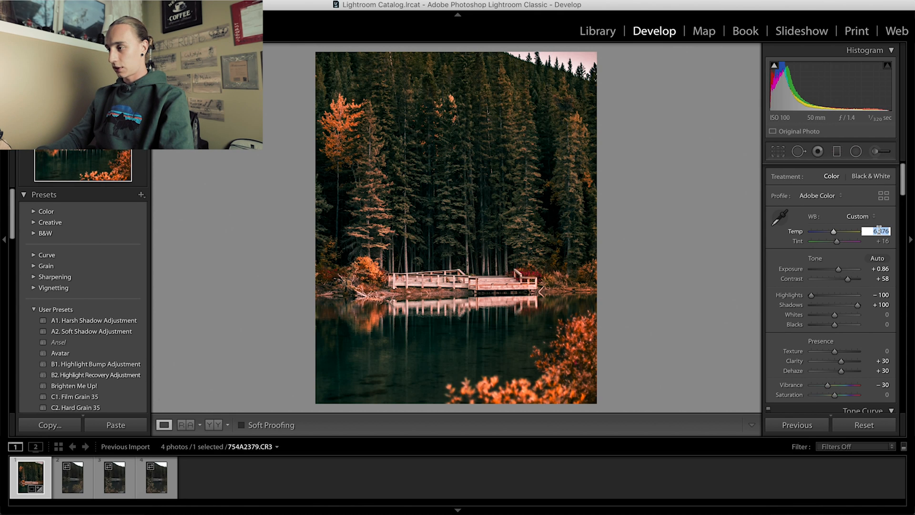
pyautogui.write('6626')
pyautogui.press('Return')
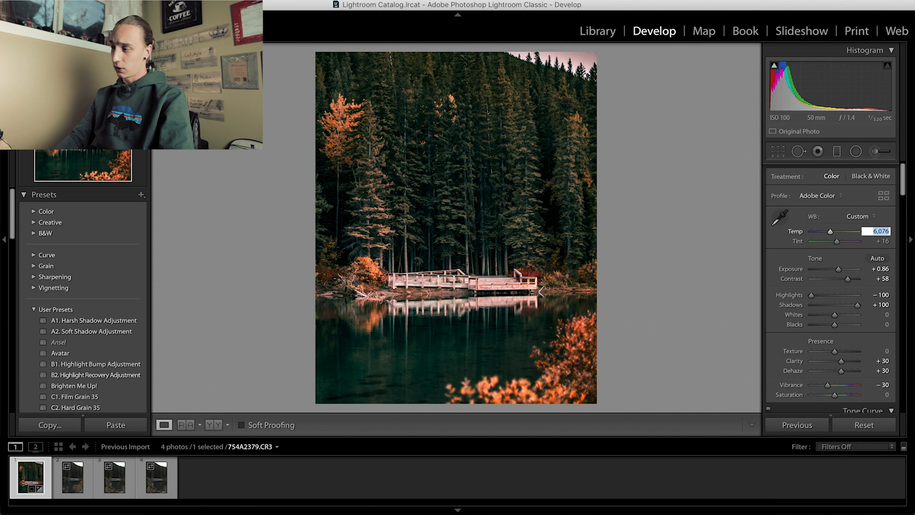
# - Set the white balance Temp to 6,076 and reduce the split toning Highlights Saturation to 21
pyautogui.write('6076')
pyautogui.press('Return')
pyautogui.scroll(-15, 866, 329)
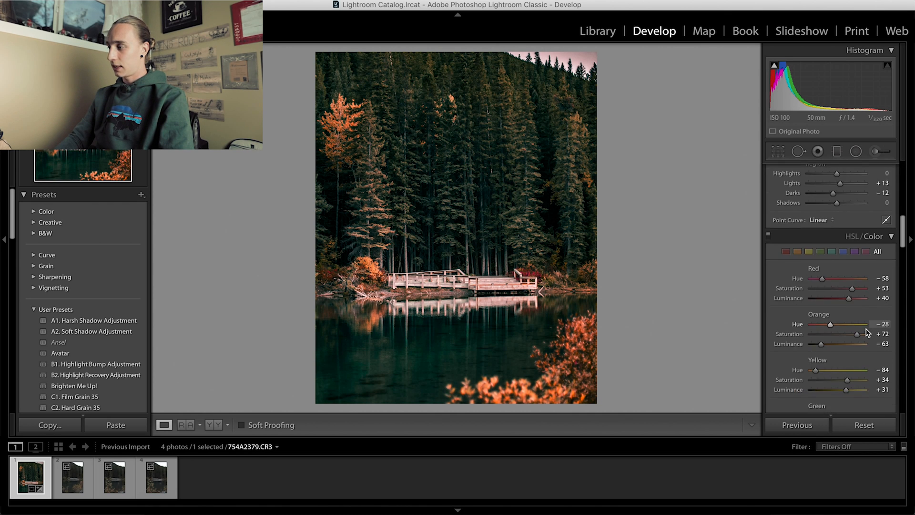
pyautogui.scroll(-5, 866, 332)
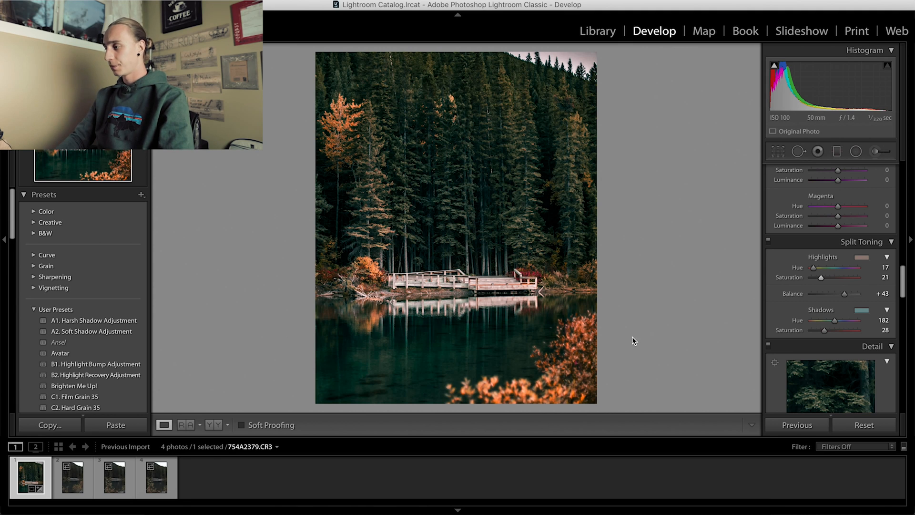
# - Set the noise reduction Luminance to 19 to smooth the photo
pyautogui.scroll(-6, 826, 316)
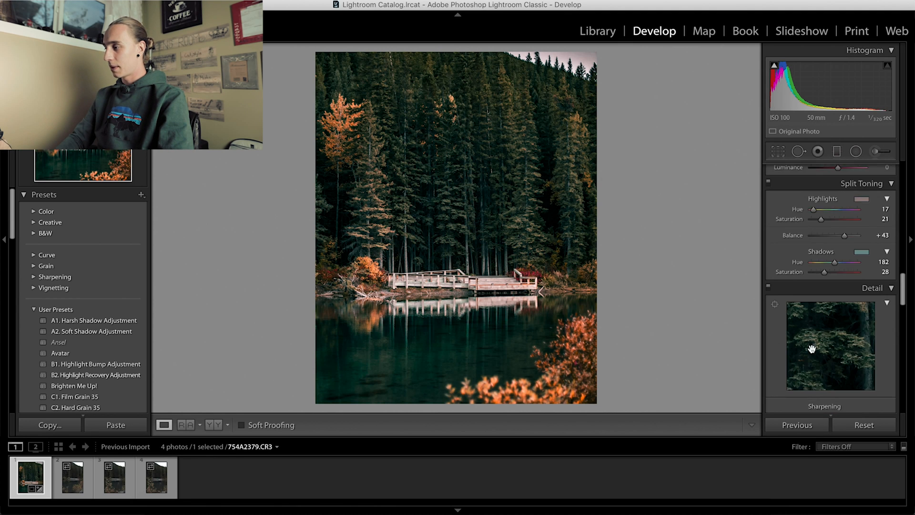
pyautogui.moveTo(812, 347); pyautogui.dragTo(819, 348)
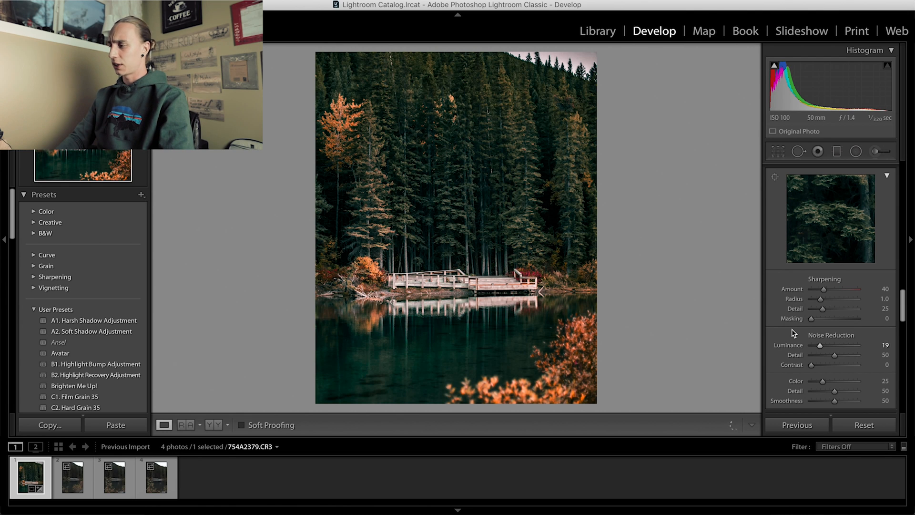
# - Try a post-crop vignette with Amount +23, then reset the Amount to 0
pyautogui.scroll(-10, 813, 397)
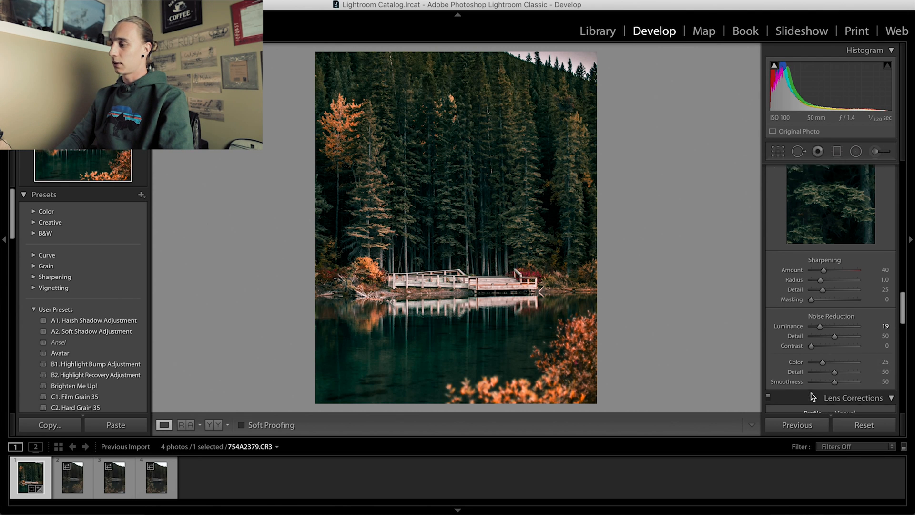
pyautogui.scroll(-10, 811, 396)
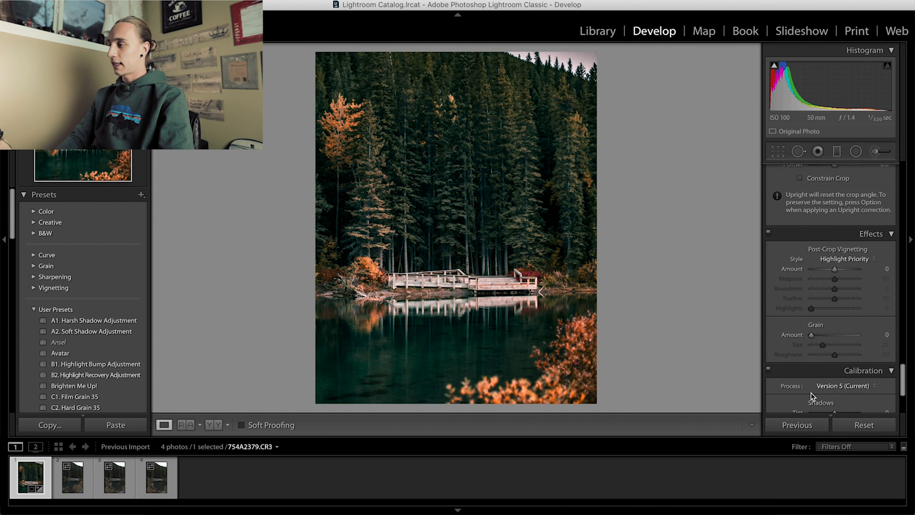
pyautogui.scroll(-3, 812, 395)
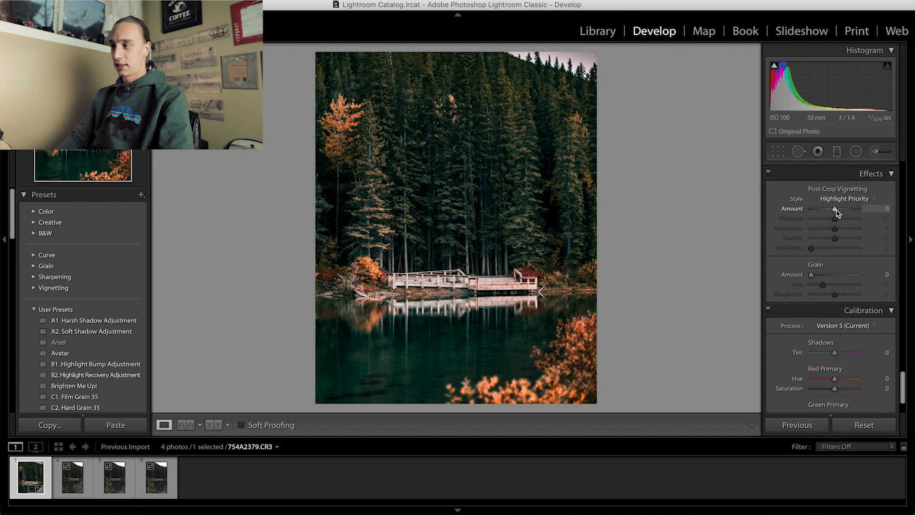
pyautogui.moveTo(835, 209); pyautogui.dragTo(841, 210)
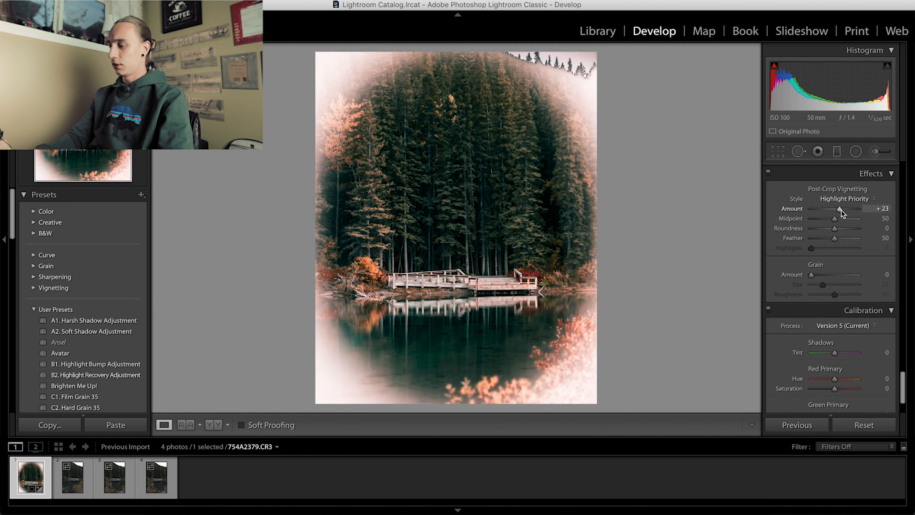
pyautogui.click(882, 208)
pyautogui.write('0')
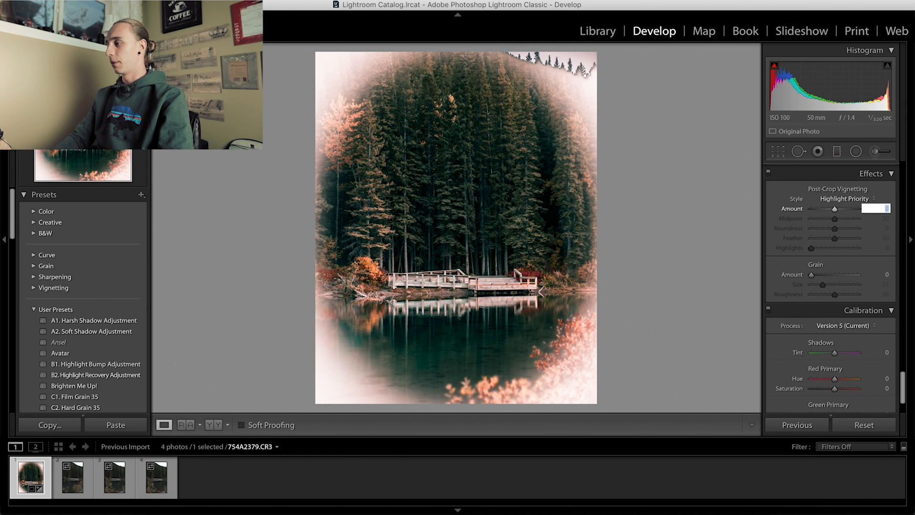
pyautogui.press('Return')
# - Raise the tone curve's Highlights to +1 and Lights to +54, and pull its darker tones down slightly
pyautogui.scroll(5, 838, 253)
pyautogui.scroll(15, 838, 258)
pyautogui.scroll(3, 838, 254)
pyautogui.moveTo(873, 228); pyautogui.dragTo(873, 207)
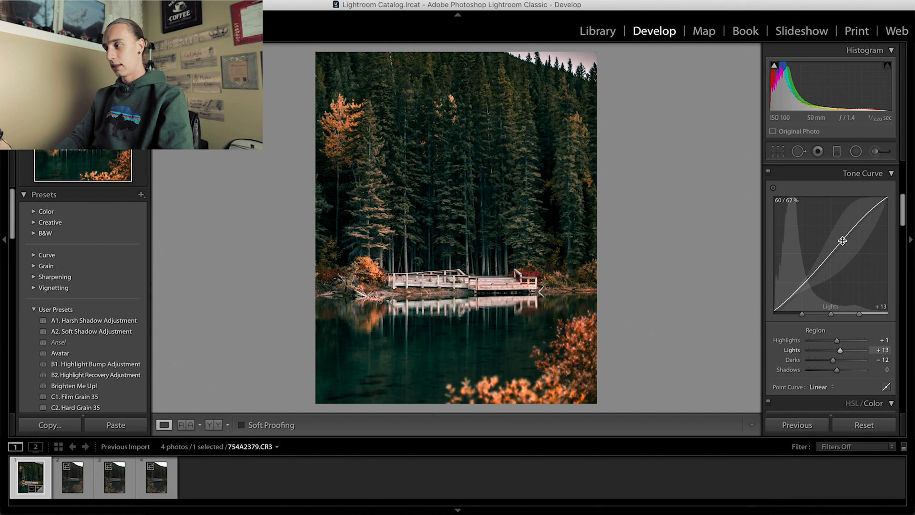
pyautogui.moveTo(842, 239)
pyautogui.mouseDown()
pyautogui.moveTo(842, 213)
pyautogui.moveTo(842, 229)
pyautogui.mouseUp()
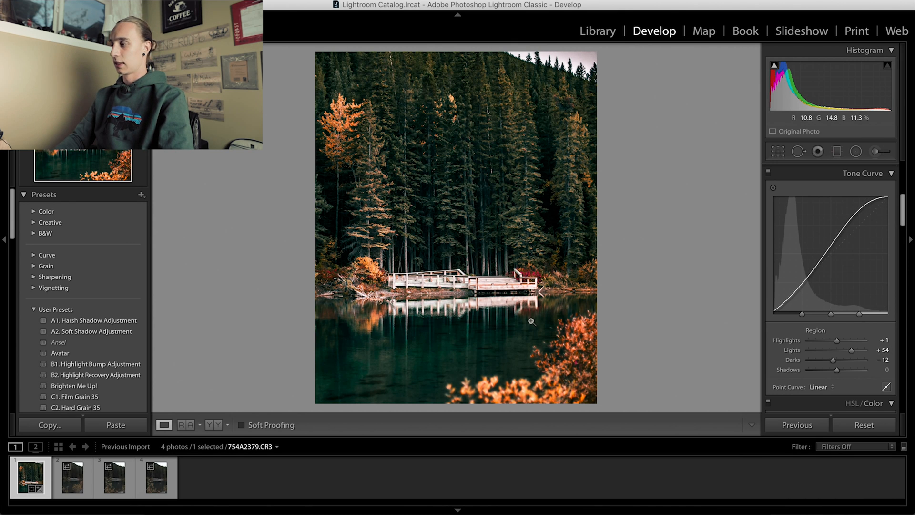
pyautogui.moveTo(805, 275); pyautogui.dragTo(805, 282)
# - Set the photo's Vibrance to −18 and overall Saturation to −10
pyautogui.scroll(6, 818, 257)
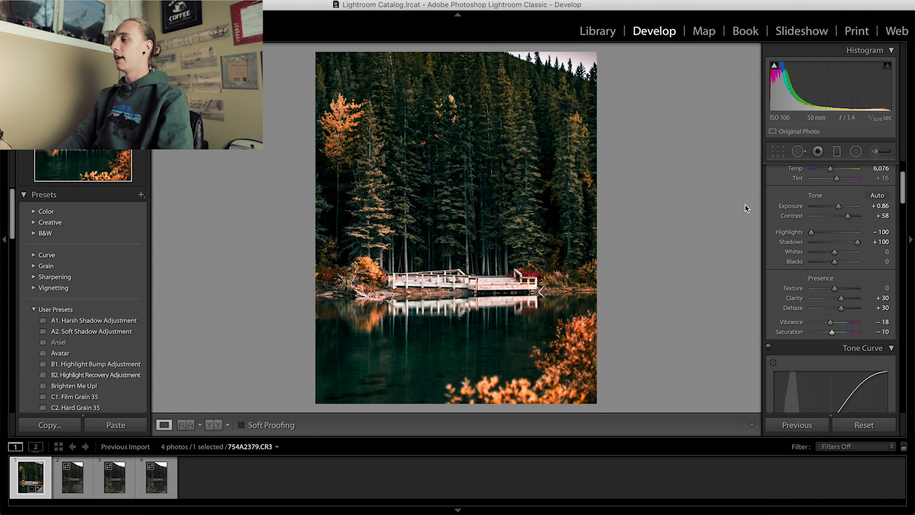
pyautogui.scroll(3, 842, 241)
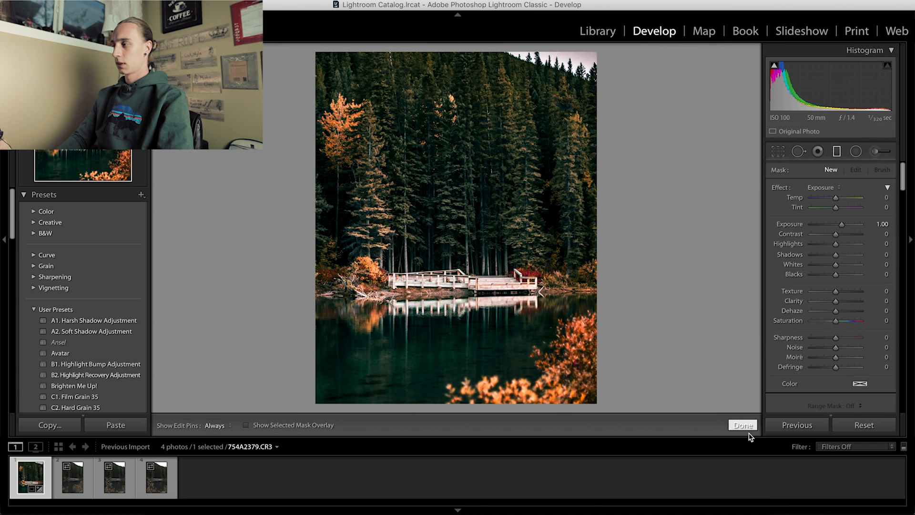
# - Add a slanted graduated filter over the sky corner with Exposure 1.00, Temp −100, Saturation 44 and Dehaze 33
pyautogui.click(836, 151)
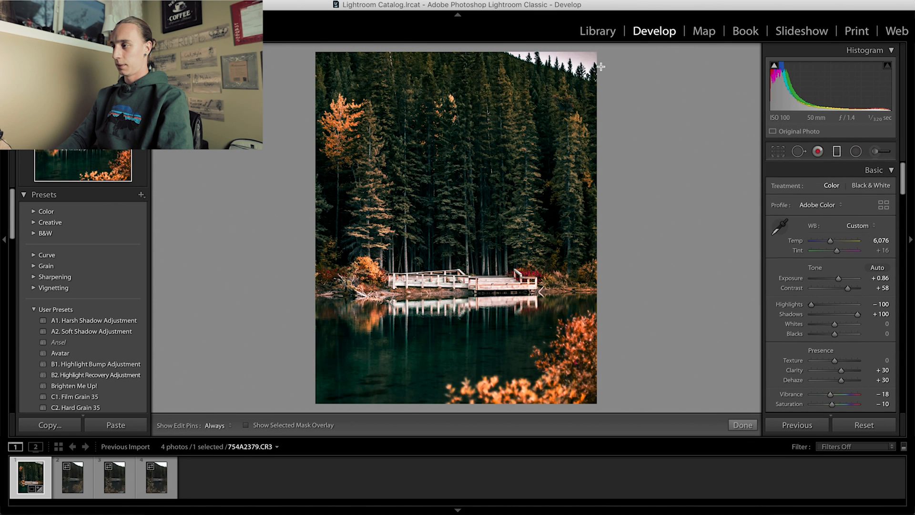
pyautogui.moveTo(594, 53); pyautogui.dragTo(587, 80)
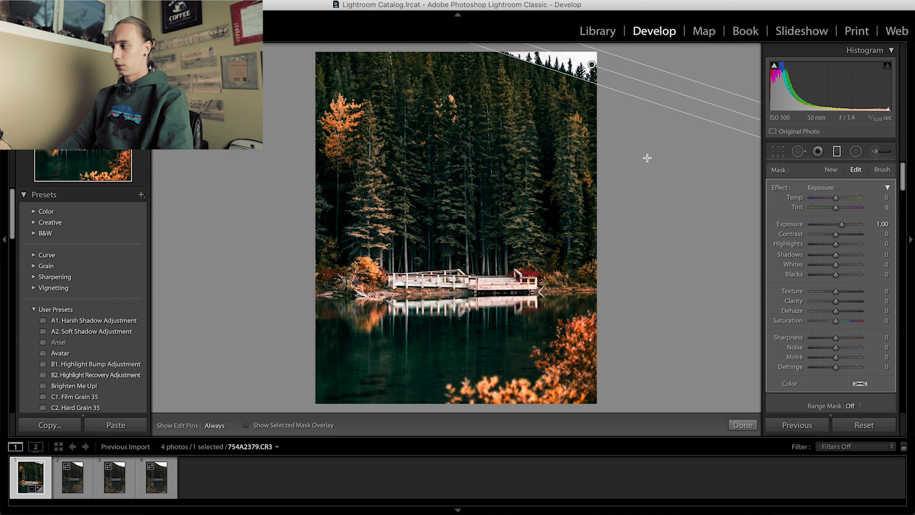
pyautogui.moveTo(814, 197); pyautogui.dragTo(810, 197)
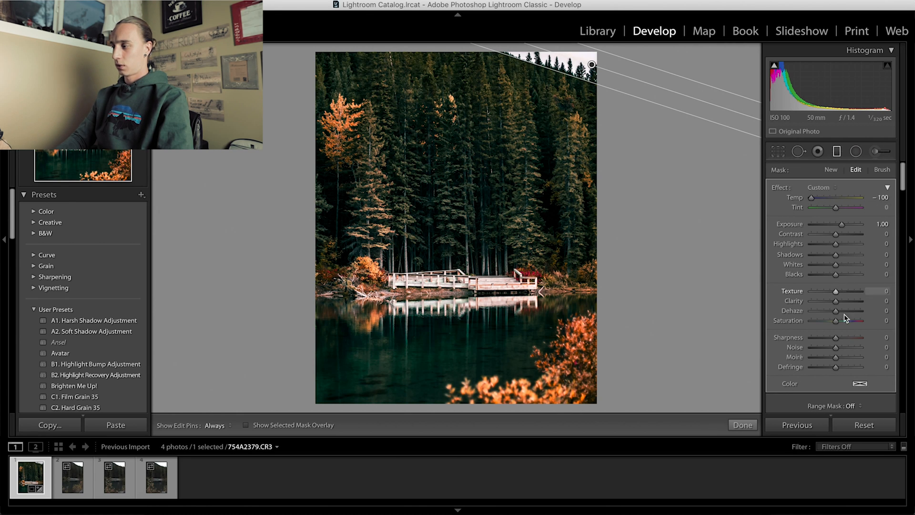
pyautogui.moveTo(854, 323); pyautogui.dragTo(851, 323)
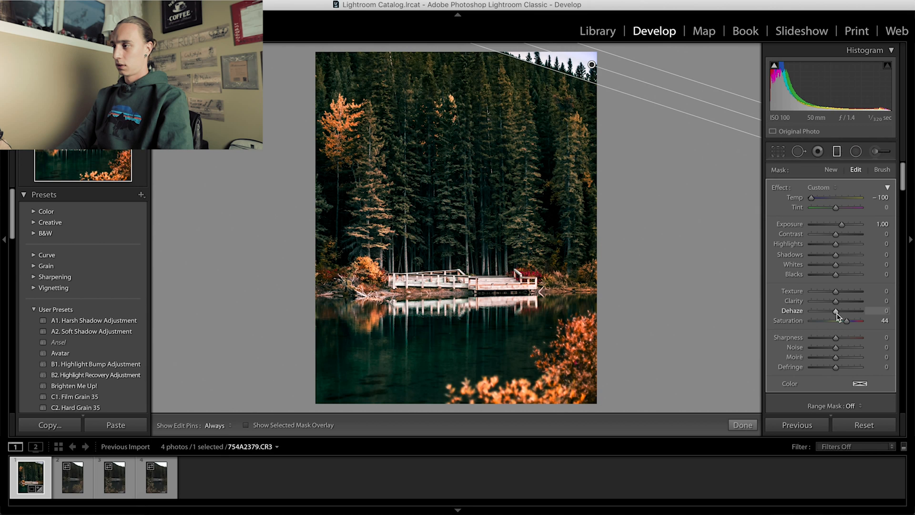
pyautogui.moveTo(845, 314); pyautogui.dragTo(857, 316)
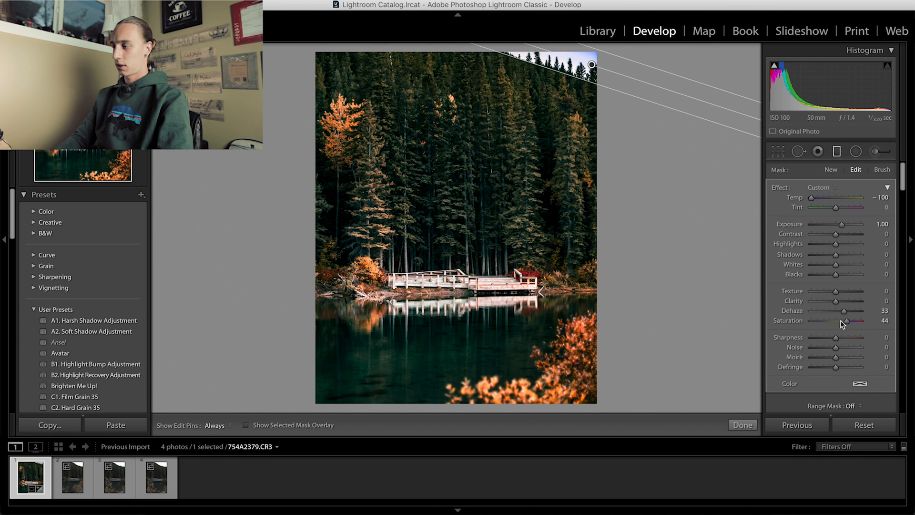
# - Tint the sky filter cyan with hue 184 and saturation 86%, set its Saturation slider to −21, and finish the filter
pyautogui.click(860, 385)
pyautogui.click(735, 401)
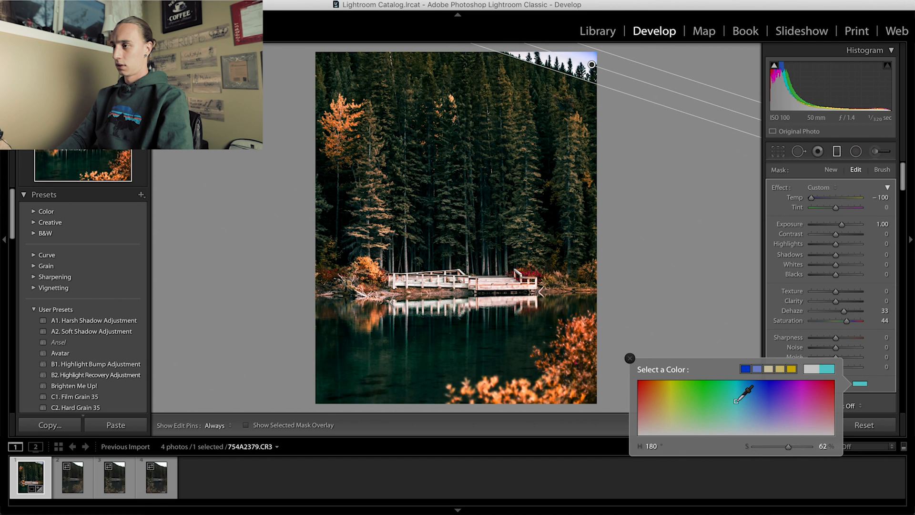
pyautogui.moveTo(736, 421); pyautogui.dragTo(740, 380)
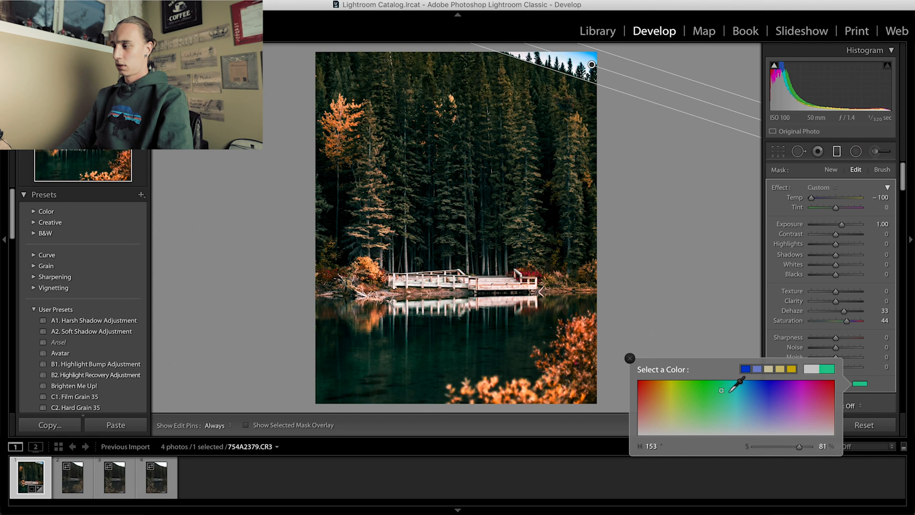
pyautogui.moveTo(734, 392); pyautogui.dragTo(741, 386)
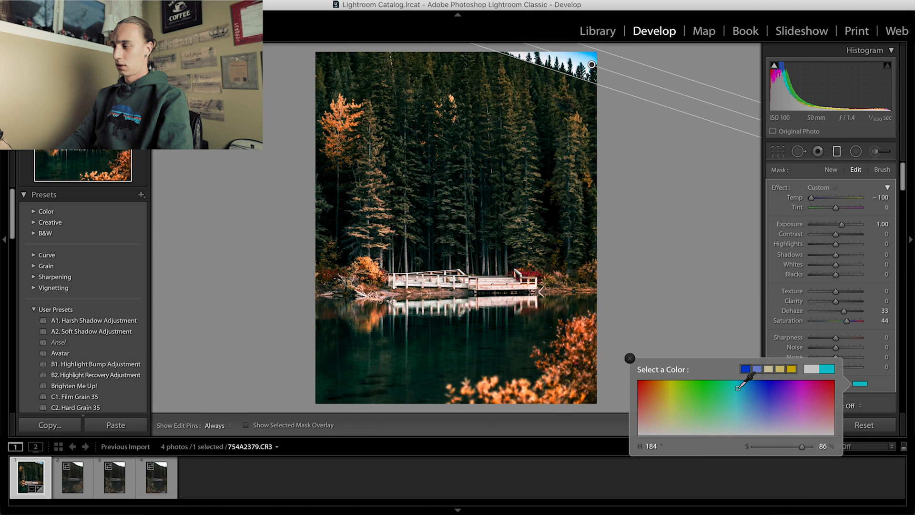
pyautogui.click(880, 387)
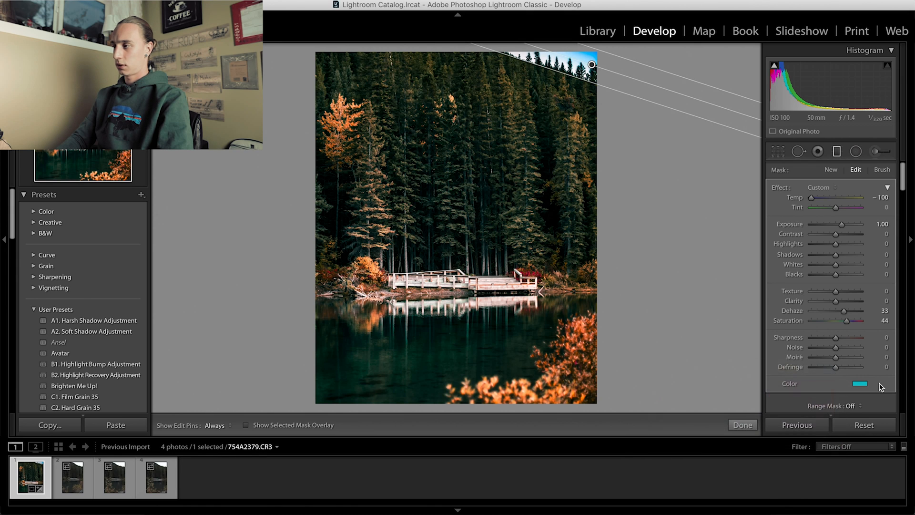
pyautogui.moveTo(847, 321); pyautogui.dragTo(833, 320)
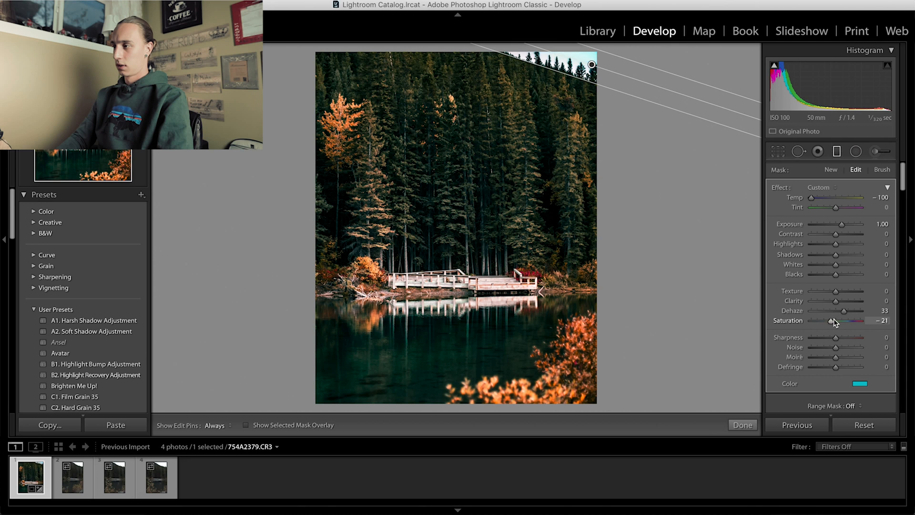
pyautogui.click(743, 424)
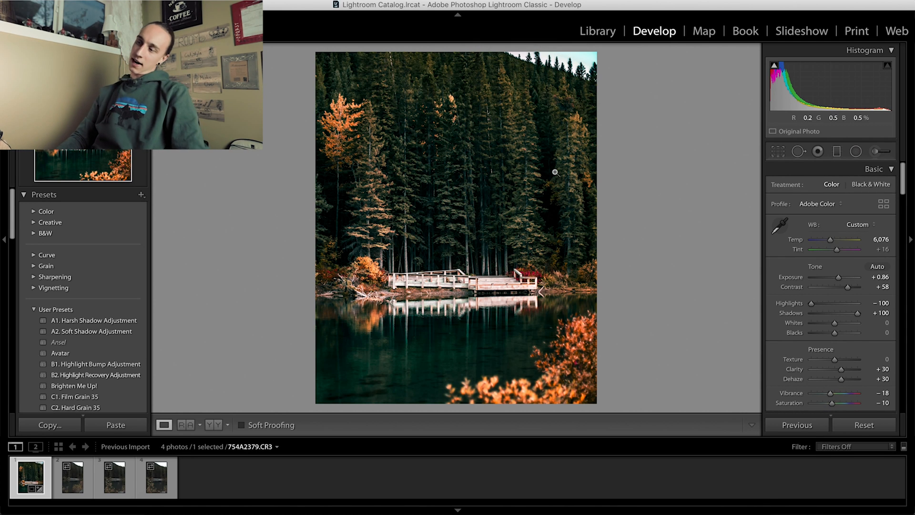